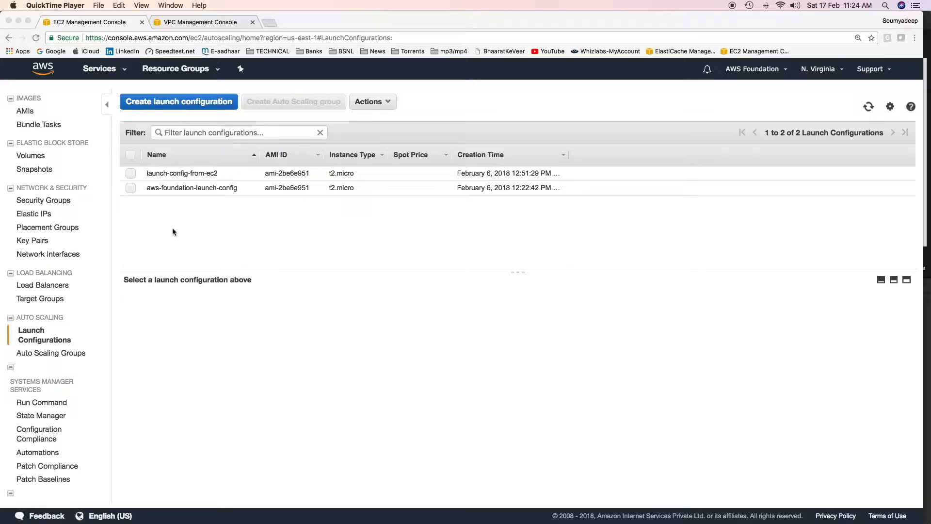
Start creating an Auto Scaling group from the existing launch configuration aws-foundation-launch-config
click(63, 355)
click(63, 357)
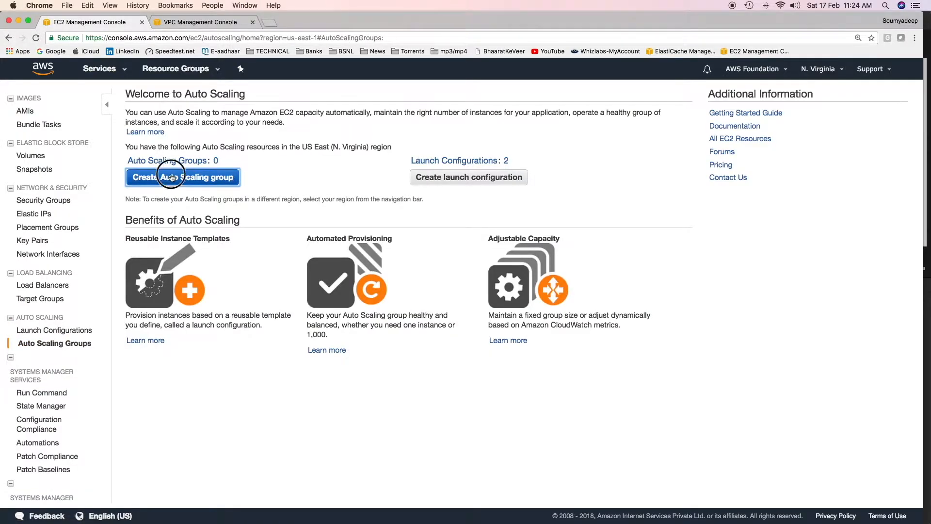
click(175, 177)
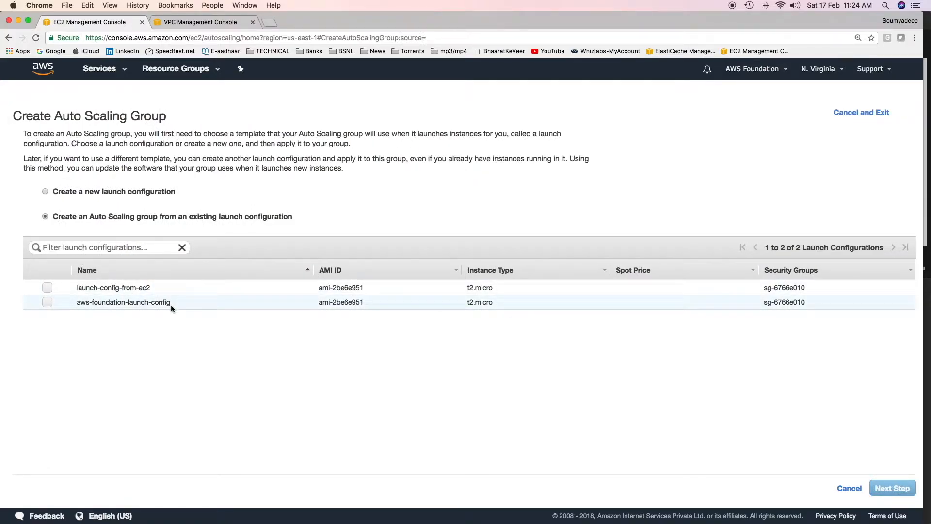
click(47, 302)
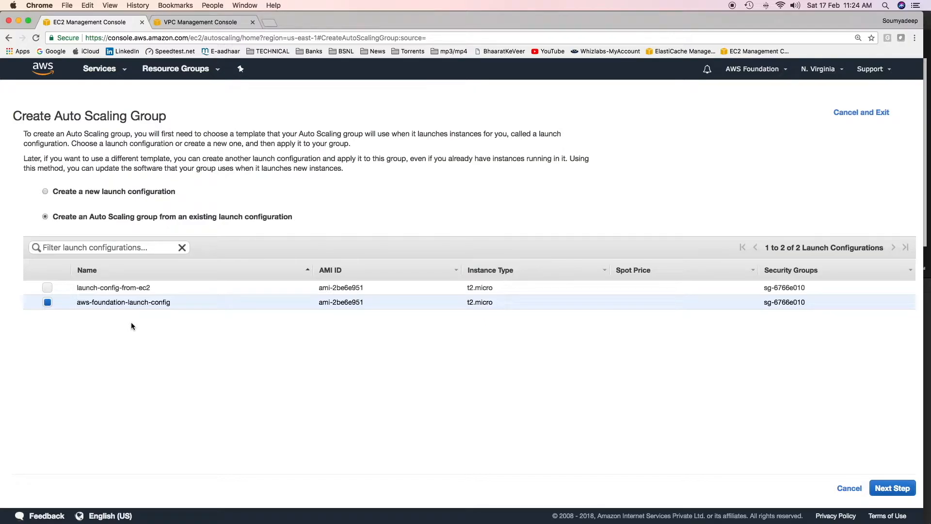
Continue to the group details, name the group aws-foundation-ASG and set it to start with 2 instances
click(892, 488)
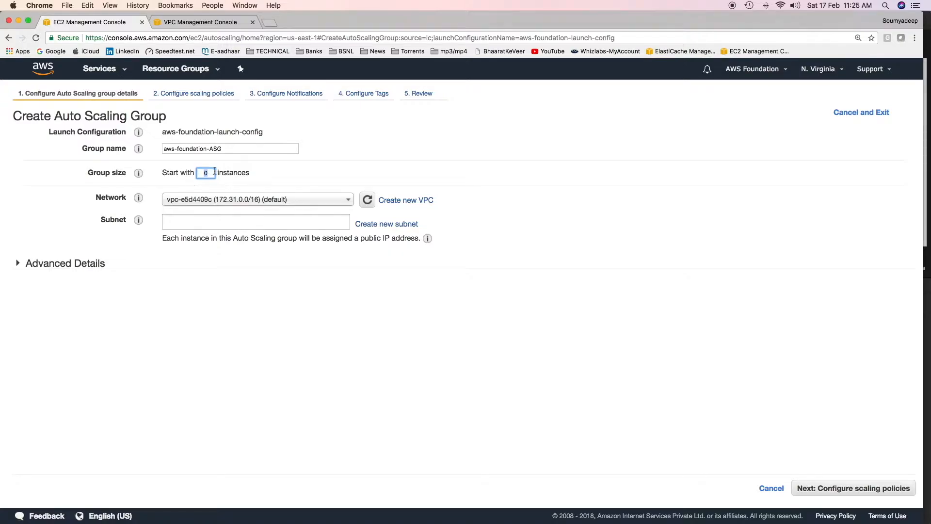
text(2)
Select the elb-vpc network and add its public-1a, public-1c and public-1b subnets to the group
click(255, 199)
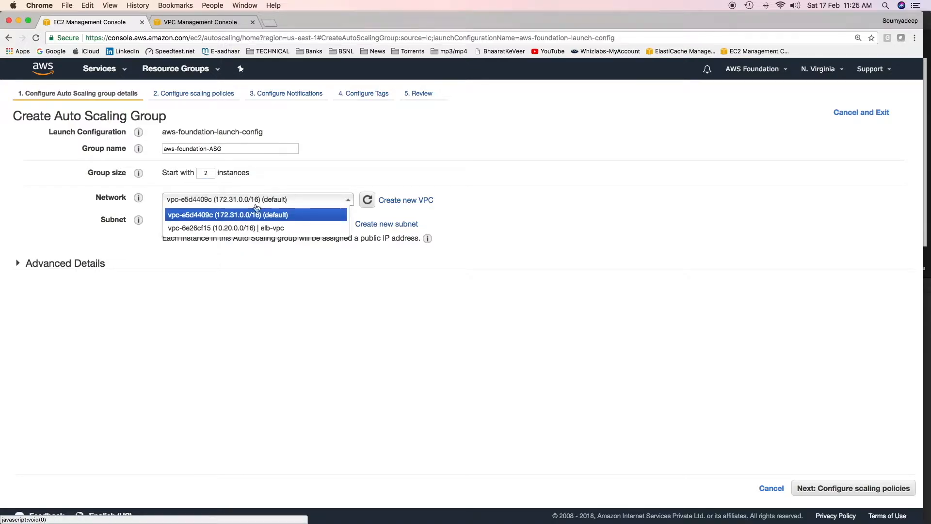
click(271, 229)
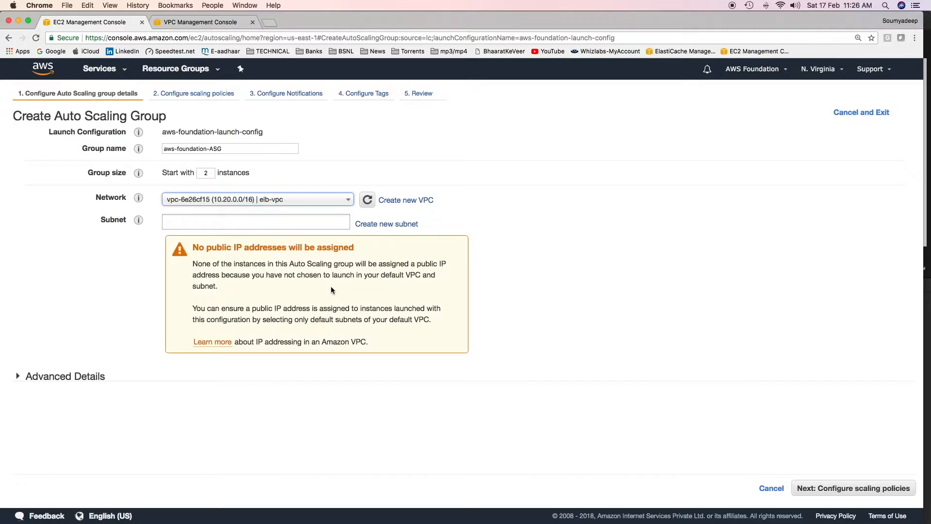
click(279, 223)
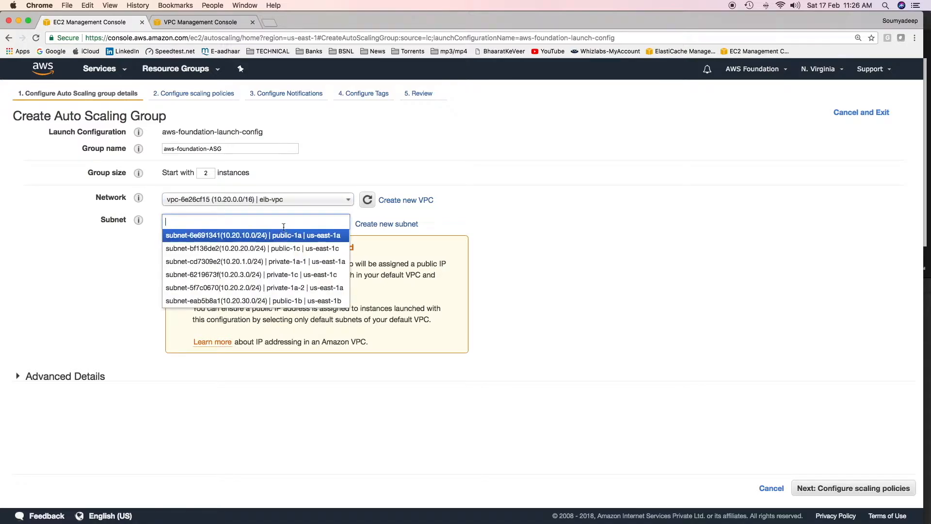
click(256, 236)
click(252, 239)
click(270, 257)
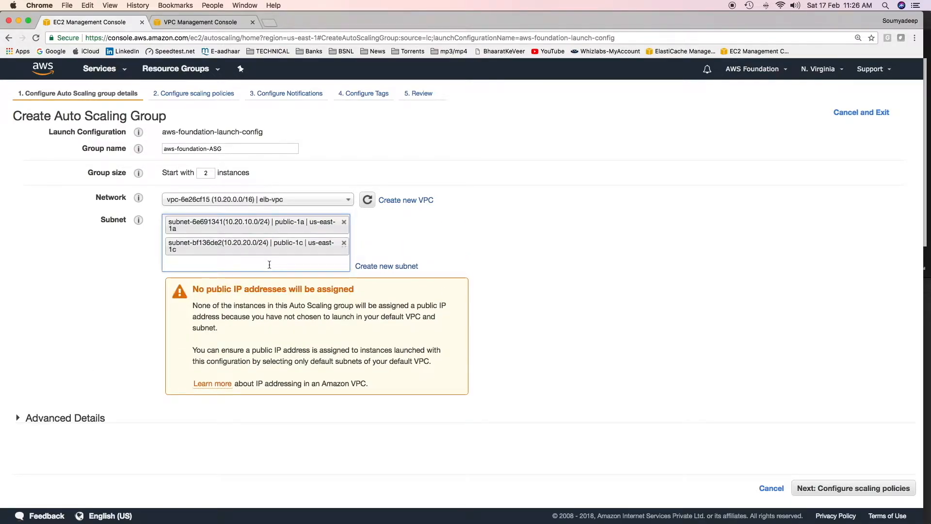
click(269, 265)
click(291, 321)
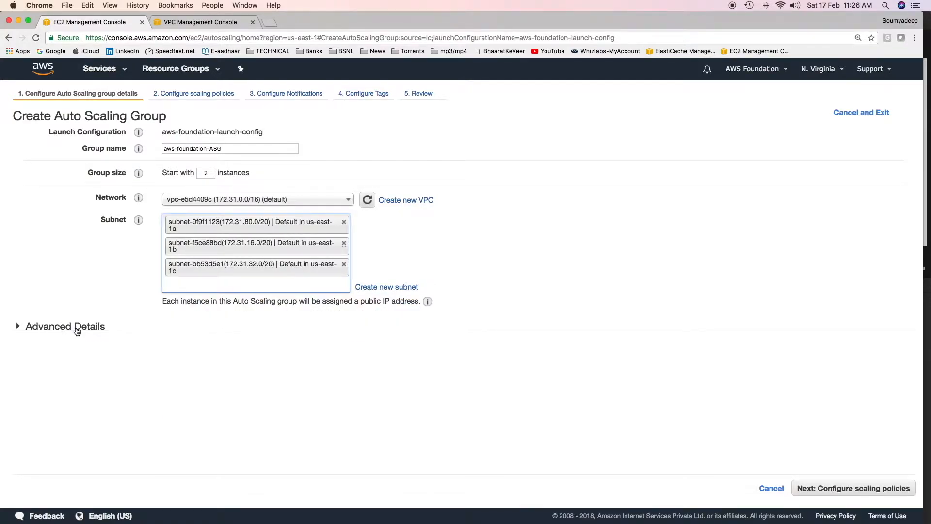
Examine the group's advanced details, including the load balancing, health check, monitoring and instance protection options
click(65, 326)
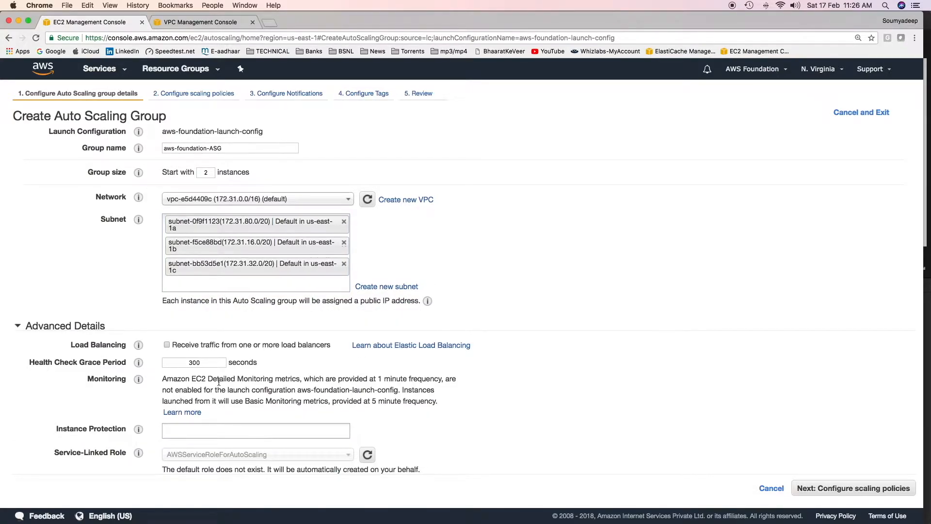
scroll(218, 381, down, 1)
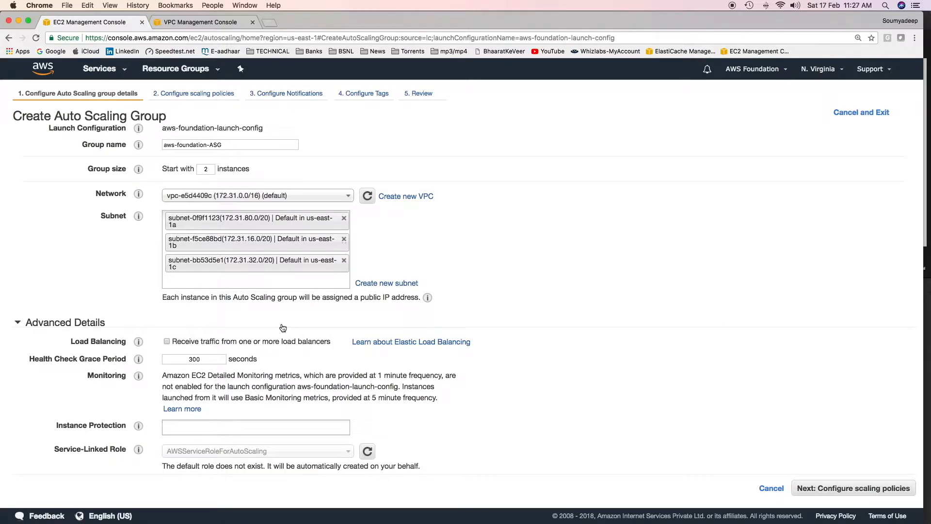
click(83, 324)
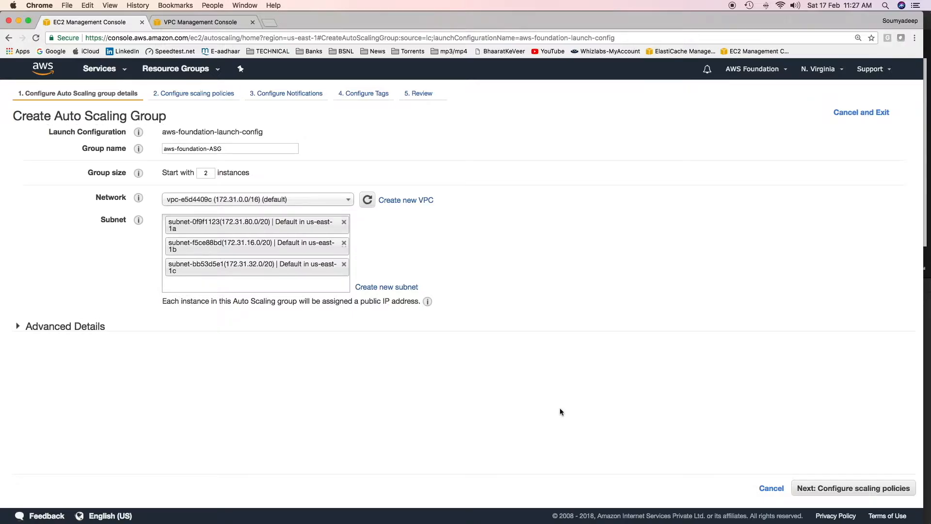
Use scaling policies to adjust the group's capacity, scaling between 2 and 5 instances
click(859, 488)
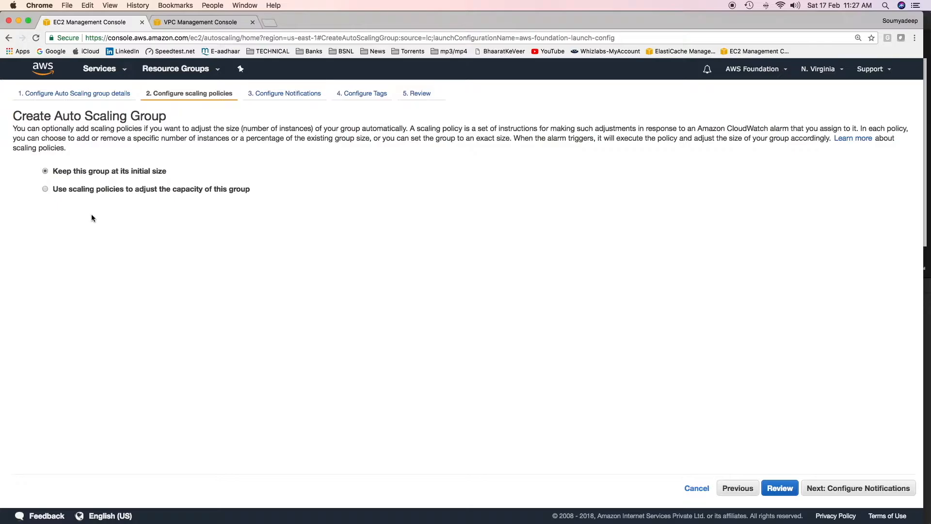
click(45, 189)
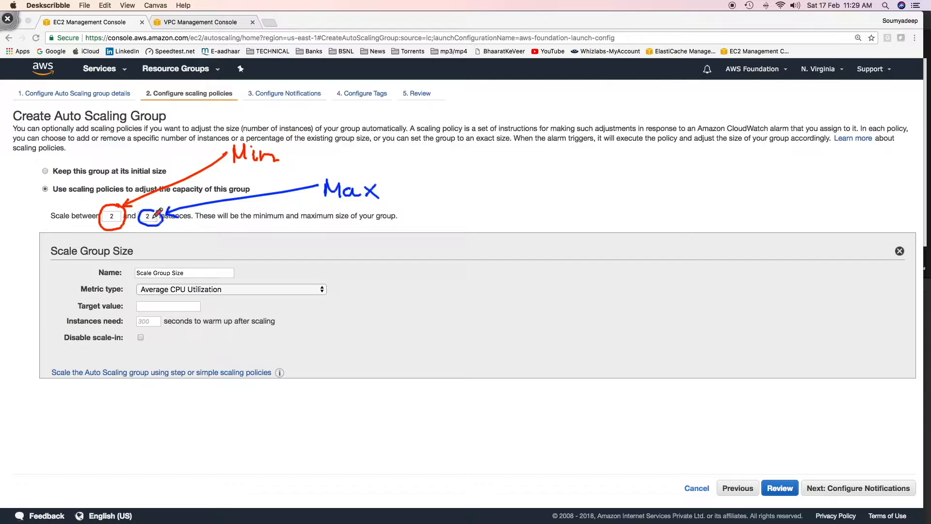
click(7, 21)
key(BackSpace)
text(5)
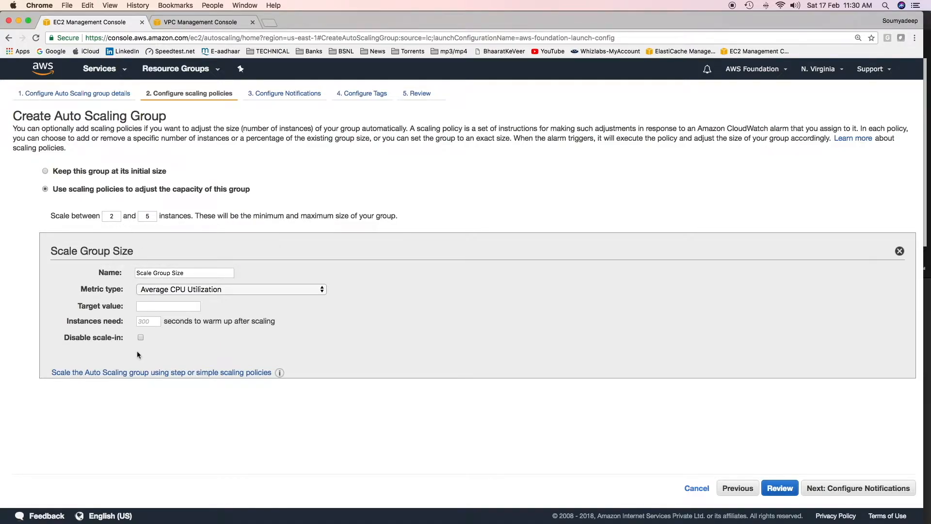
Replace the target tracking policy with separate increase and decrease policies, and make both simple scaling policies
drag(286, 354, 290, 391)
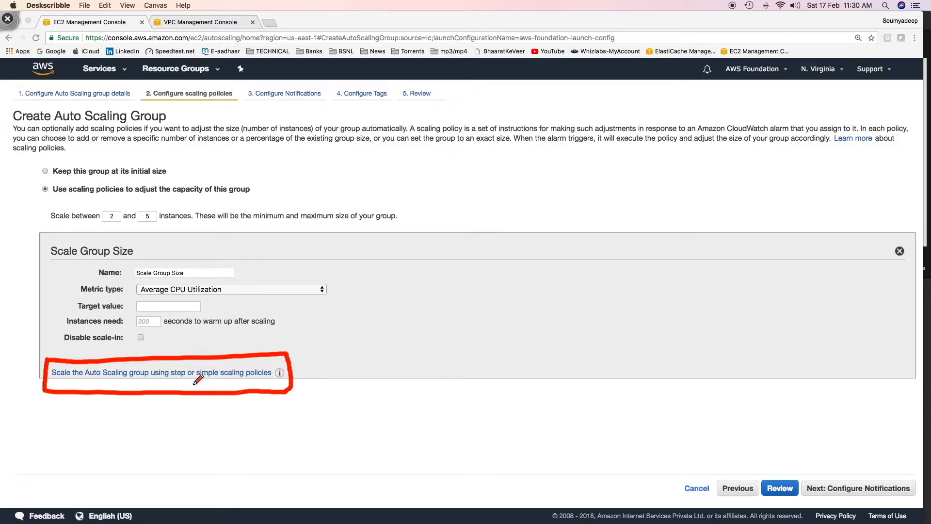
key(Escape)
click(144, 372)
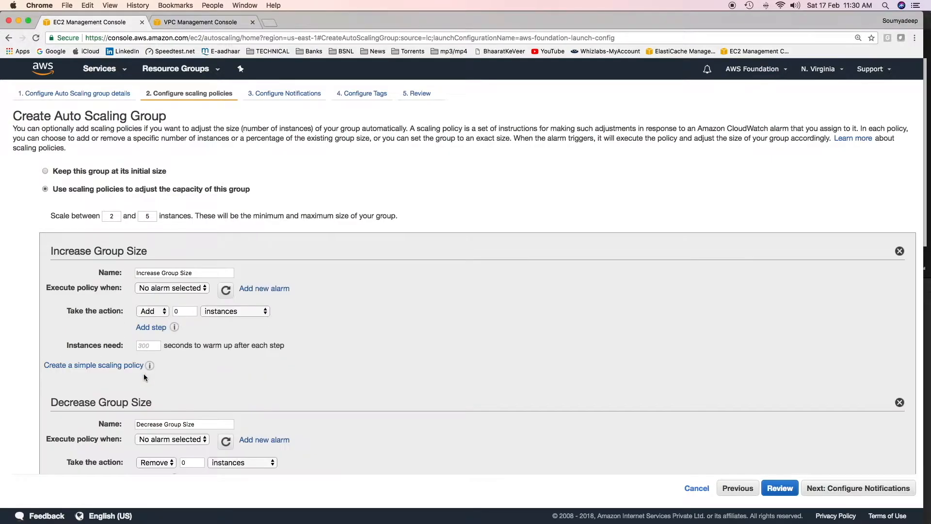
scroll(155, 392, down, 3)
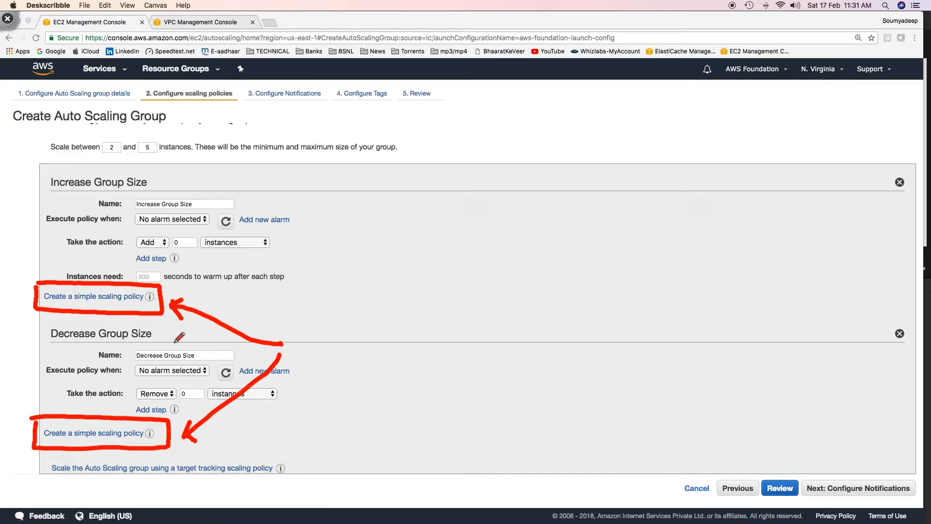
click(7, 19)
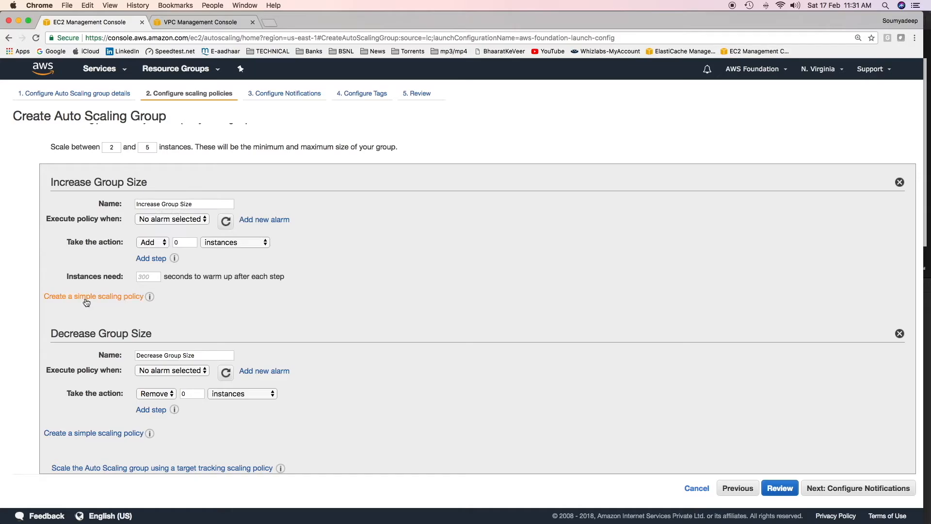
click(85, 298)
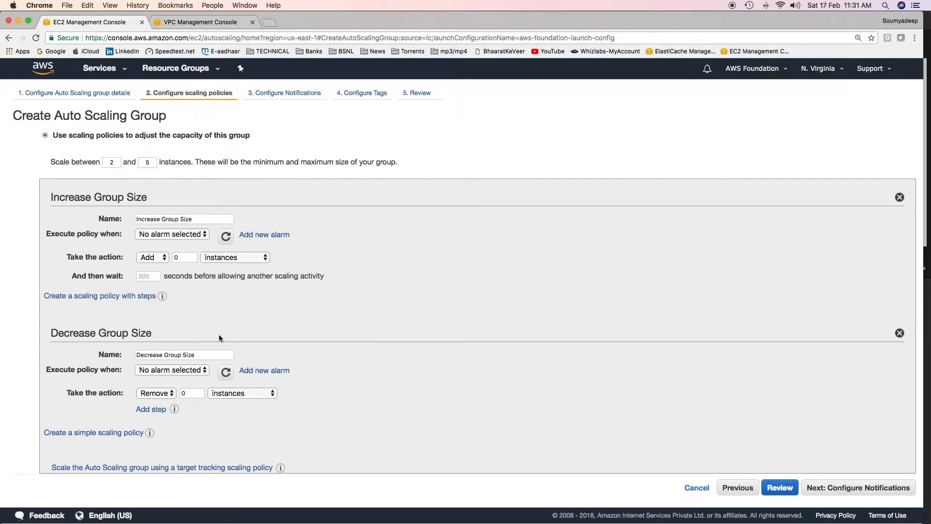
click(119, 436)
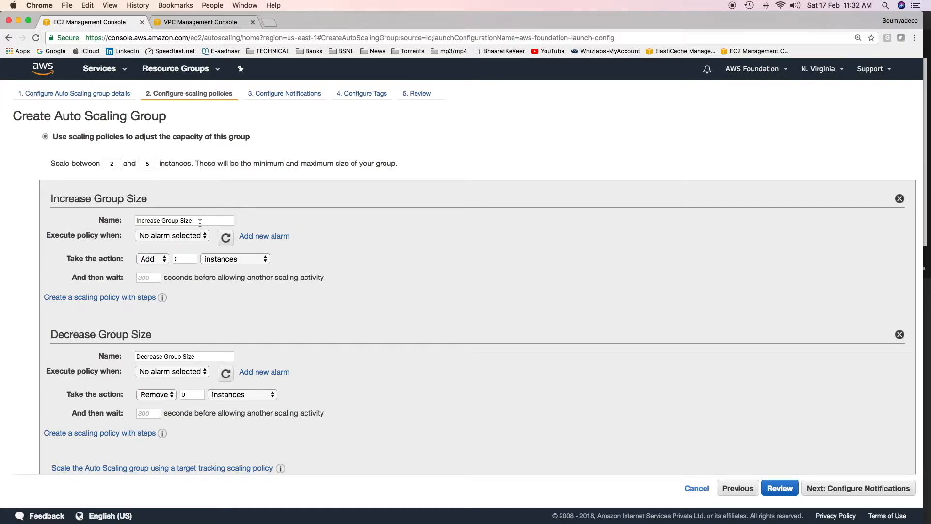
Rename the Increase Group Size policy to aws-foundation-increase
click(187, 219)
drag(187, 219, 133, 218)
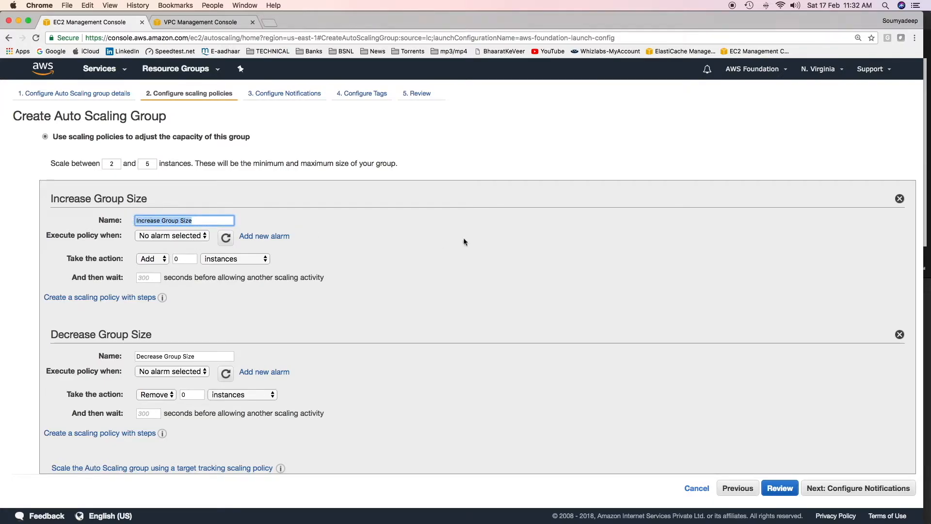
text(aws-)
click(346, 269)
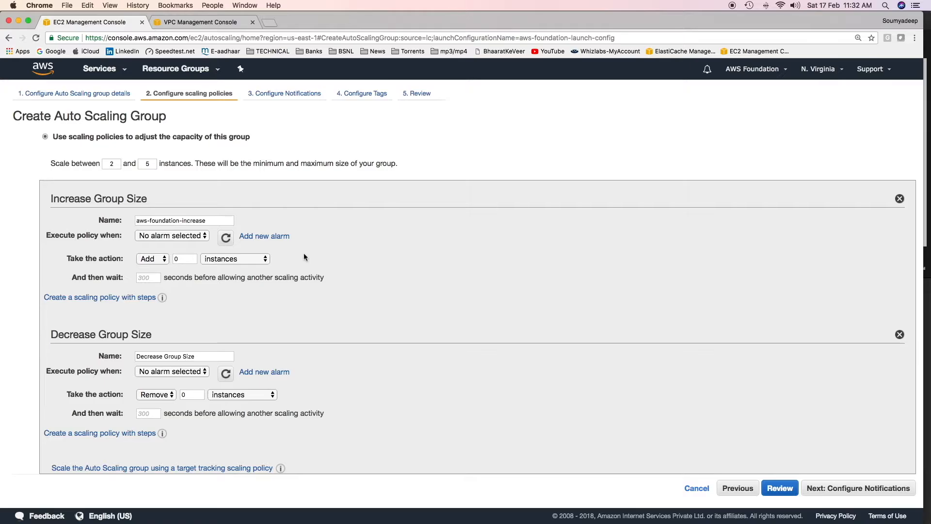
Add a new alarm to the increase policy without a notification, triggered when average CPU Utilization is >= 80 percent
click(271, 240)
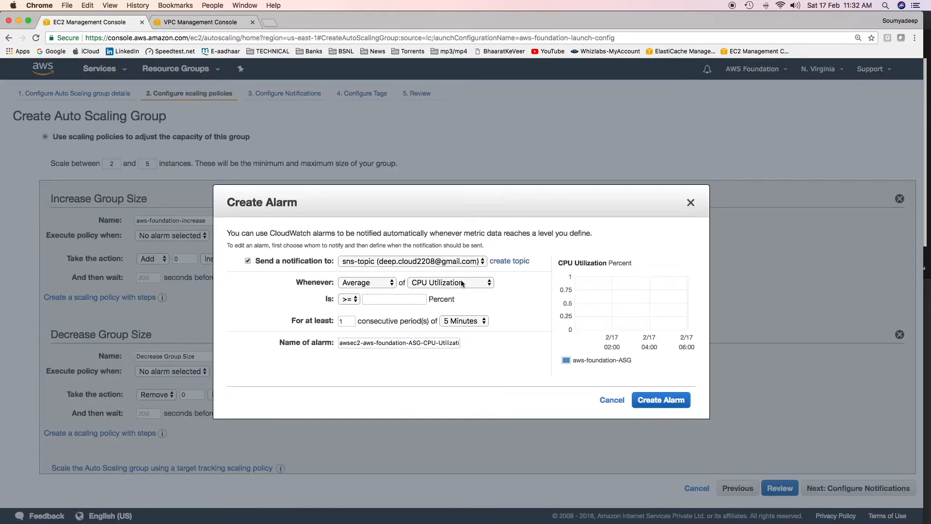
click(248, 262)
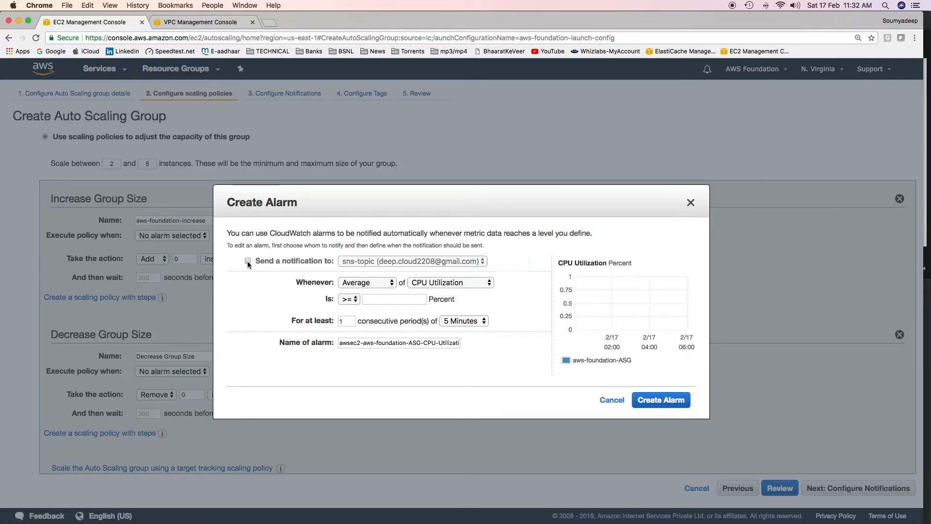
click(420, 284)
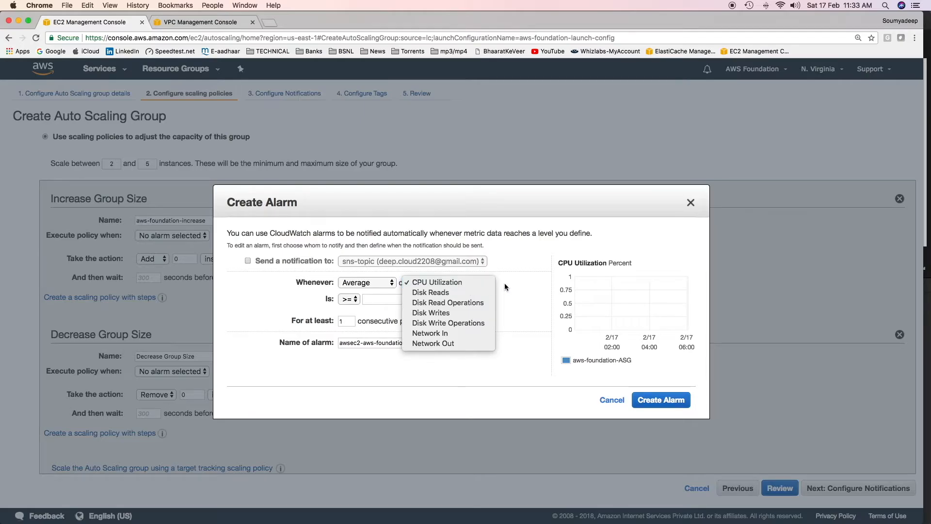
click(468, 286)
click(369, 284)
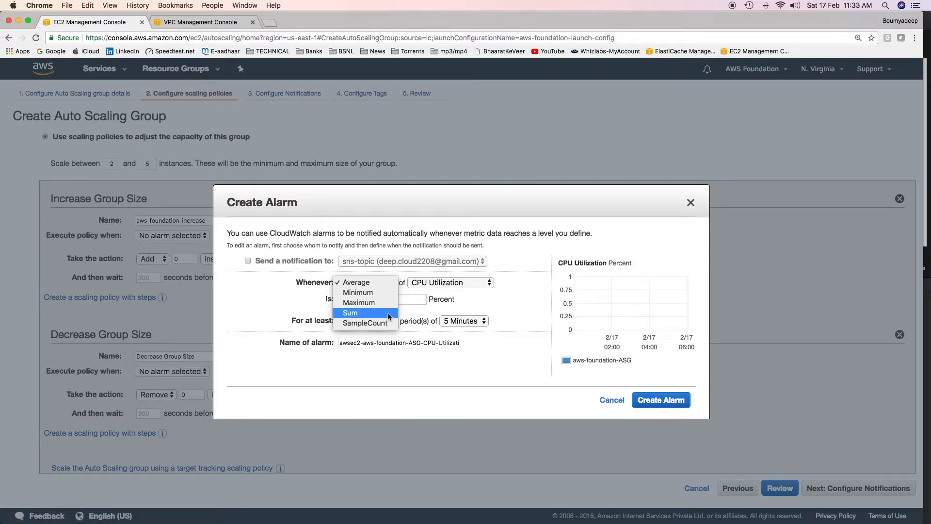
click(368, 282)
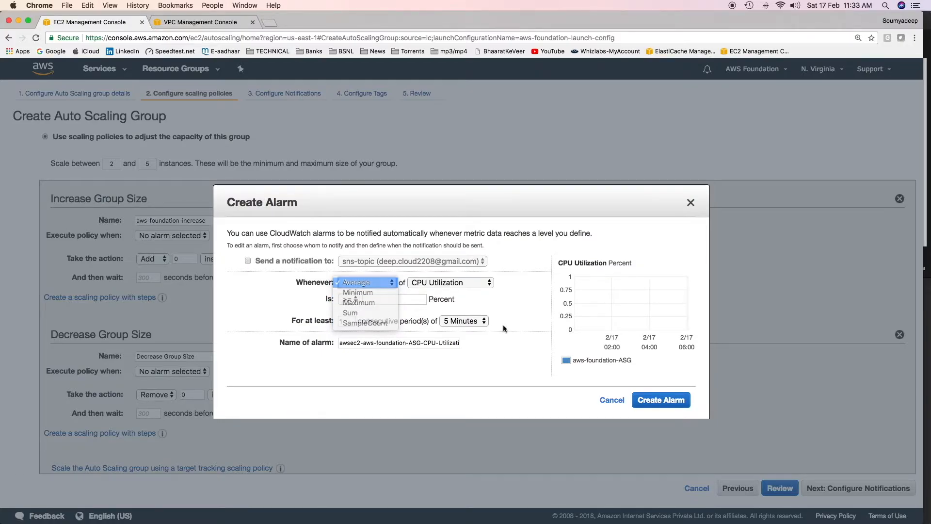
click(464, 283)
click(380, 298)
click(380, 299)
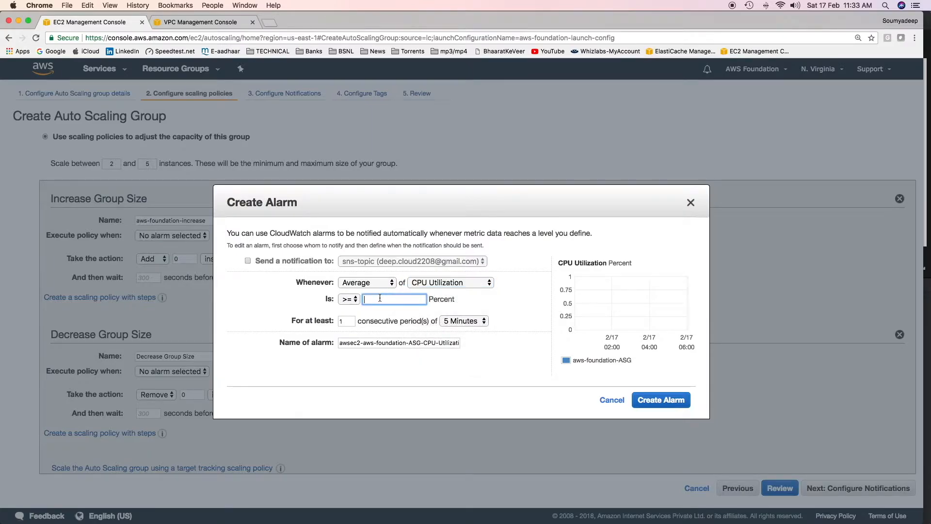
text(80)
key(Tab)
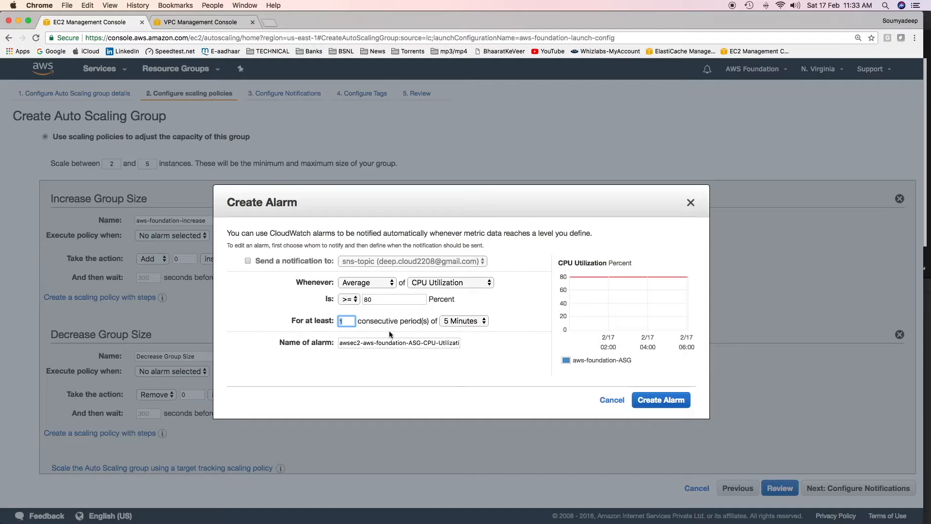
Set the alarm period to 1 Minute, name it aws-foundation-ASG-HIGH-CPUutil and create the alarm
click(464, 321)
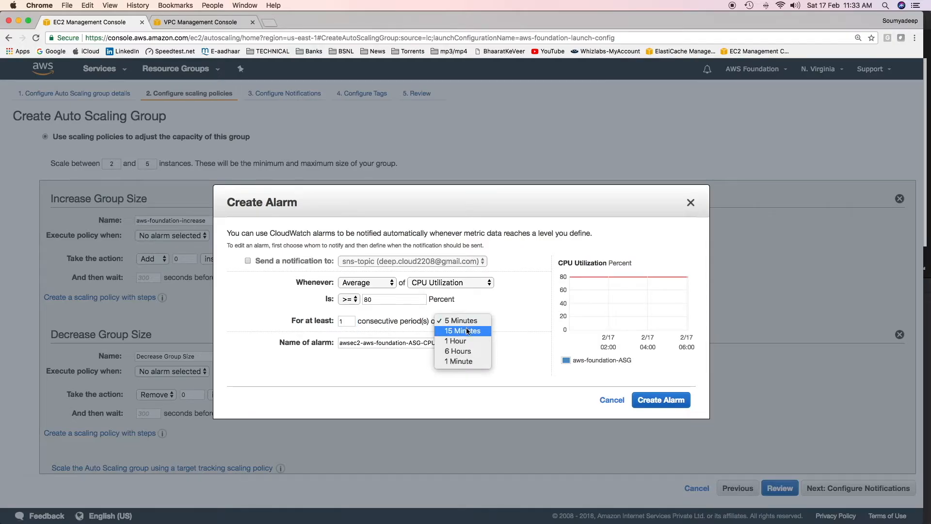
click(461, 361)
key(Tab)
text(aws-foundation-ASG-HIGH-CPUutil)
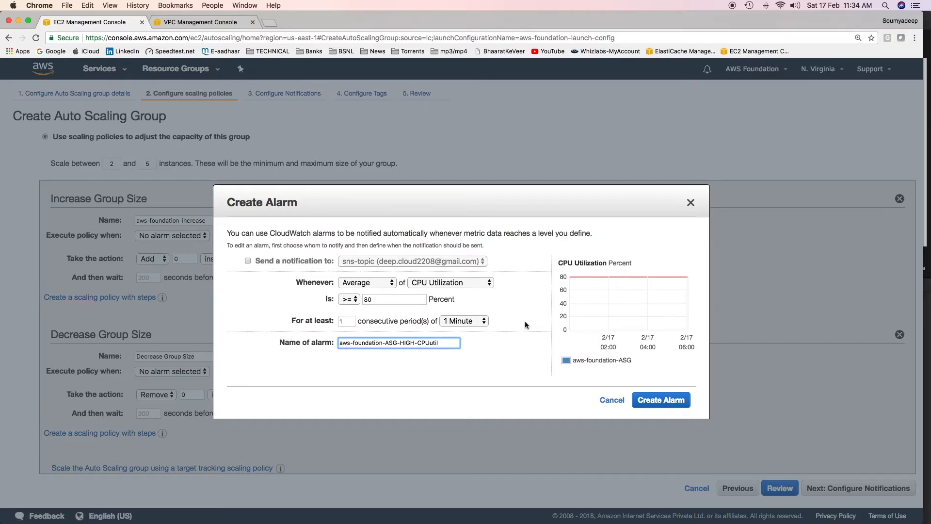
click(640, 405)
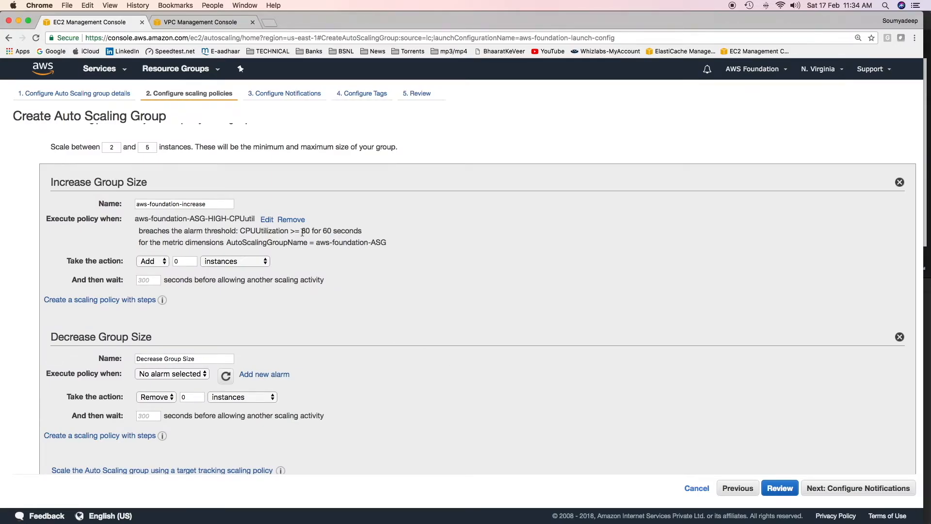
Set the increase policy to add 1 instance and wait 120 seconds before allowing another scaling activity
drag(136, 218, 249, 217)
click(93, 223)
click(184, 263)
text(1)
key(Tab)
click(144, 281)
text(120)
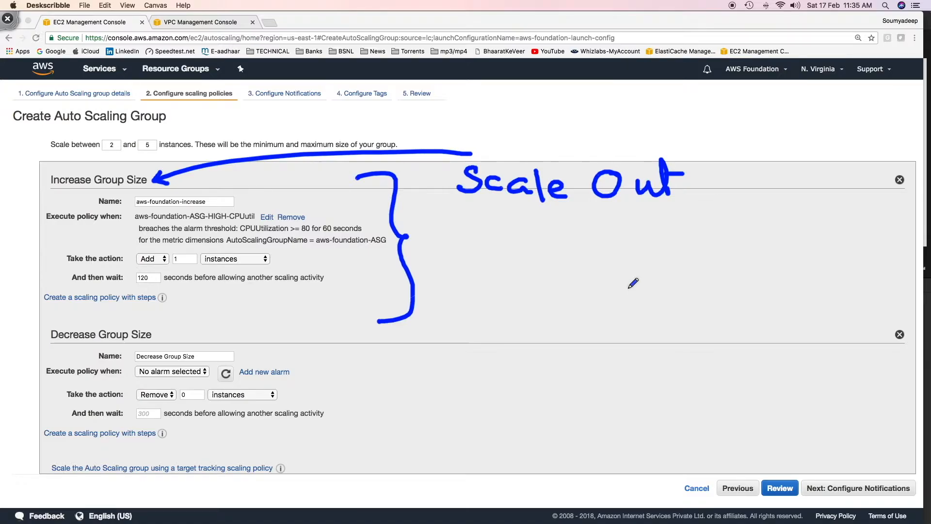
mouse_move(178, 249)
mouse_down()
mouse_move(162, 266)
mouse_move(181, 252)
mouse_up()
key(Escape)
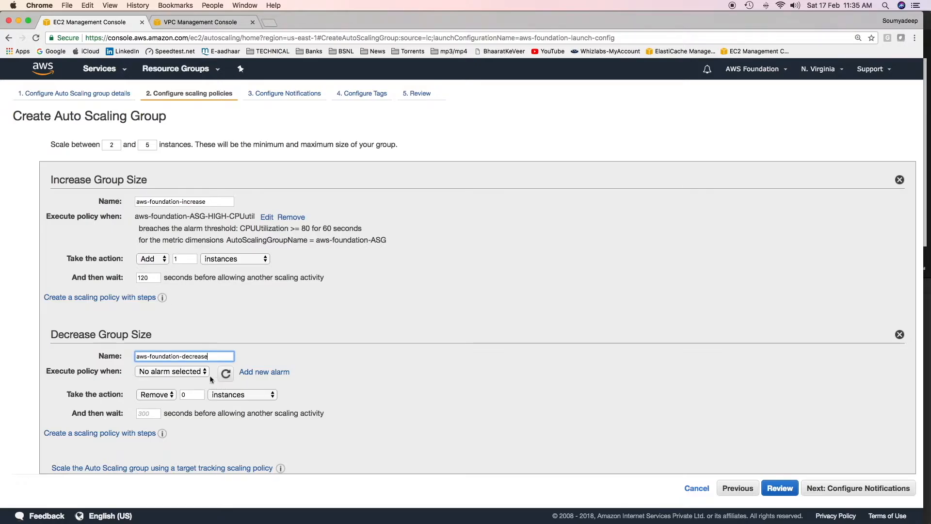
Add an alarm without notification to the decrease policy for average CPU Utilization <= 50 percent over 1 period of 1 Minute, named aws-foundation-ASG-LOW-CPUutil
click(265, 372)
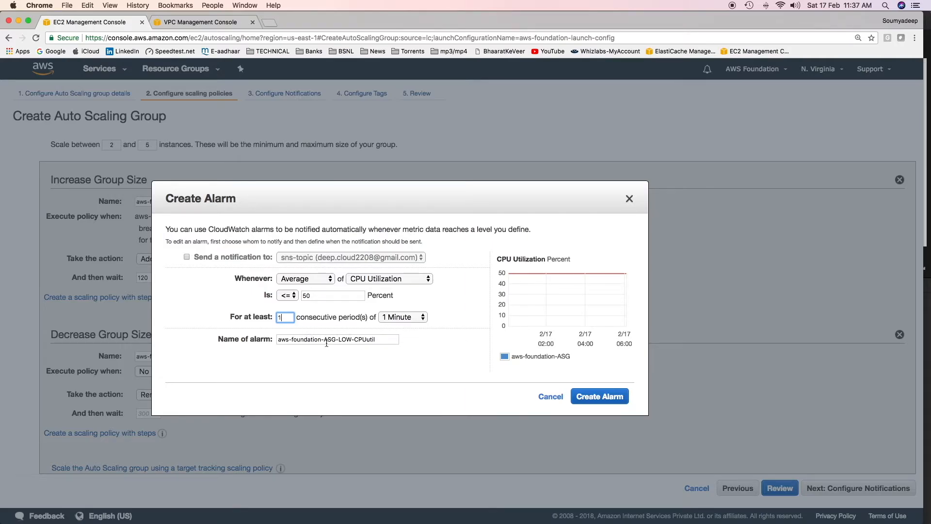
click(598, 396)
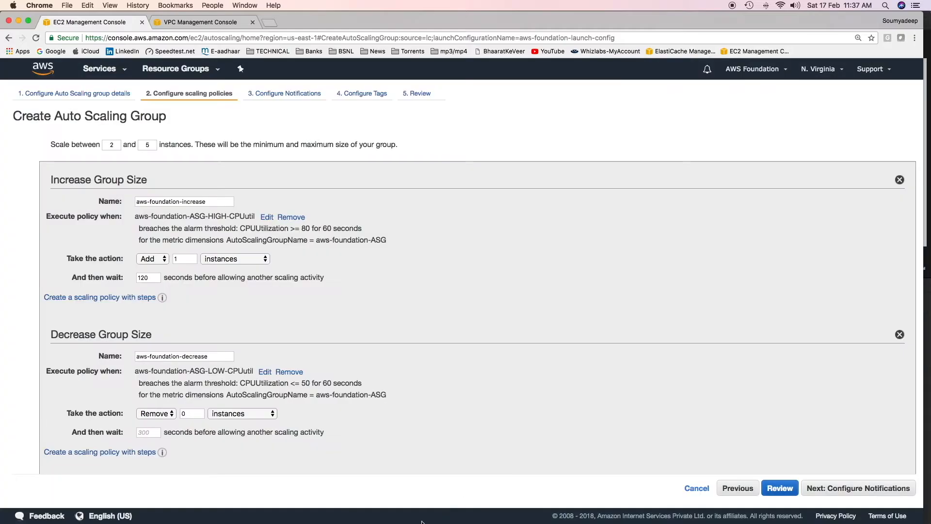
Set the decrease policy to remove 1 instance and wait 120 seconds before allowing another scaling activity
scroll(280, 320, down, 1)
click(192, 394)
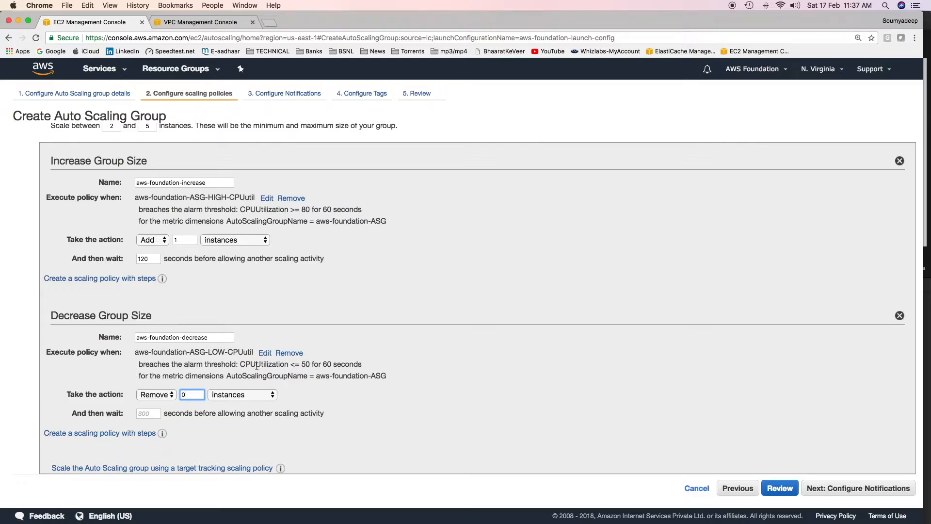
key(BackSpace)
text(1)
click(155, 413)
text(120)
key(Tab)
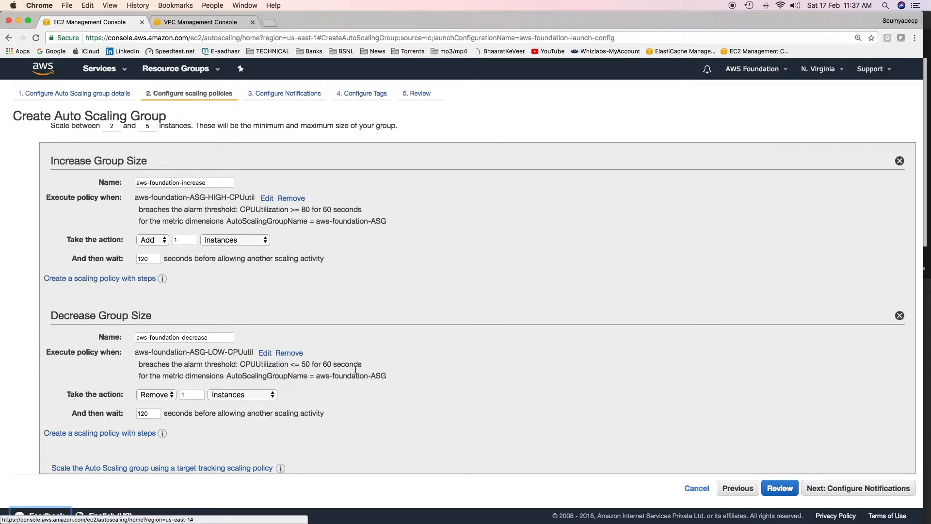
Review the decrease policy's CPU alarm threshold and the number of instances it removes when scaling in
scroll(486, 353, up, 1)
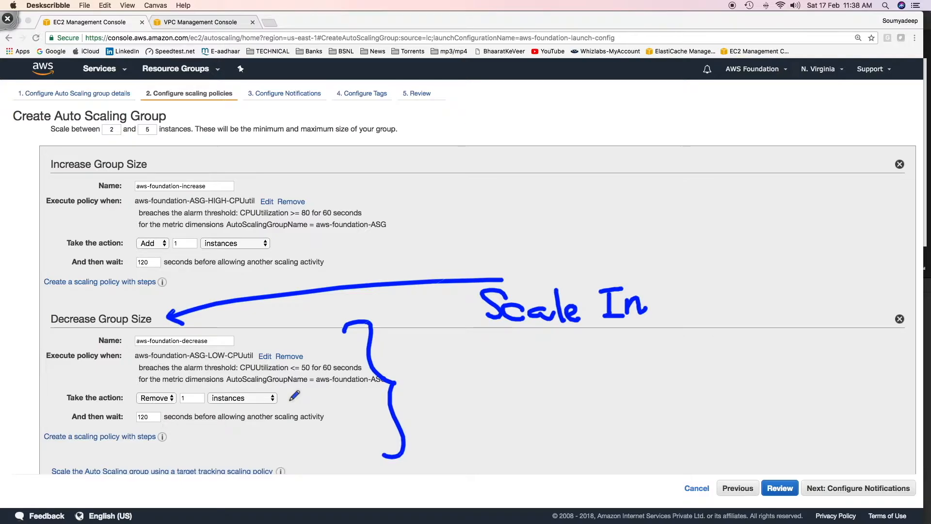
drag(246, 374, 343, 373)
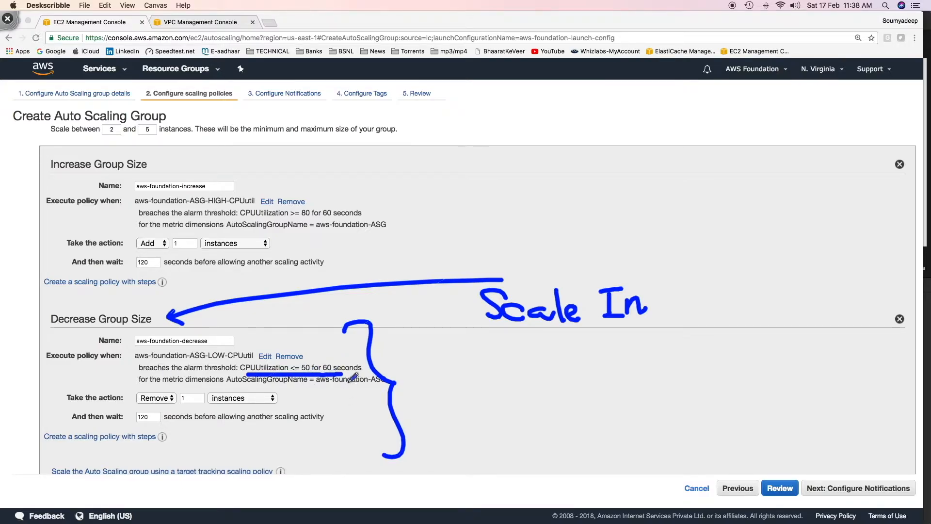
mouse_move(193, 385)
mouse_down()
mouse_move(175, 390)
mouse_move(180, 410)
mouse_move(190, 393)
mouse_up()
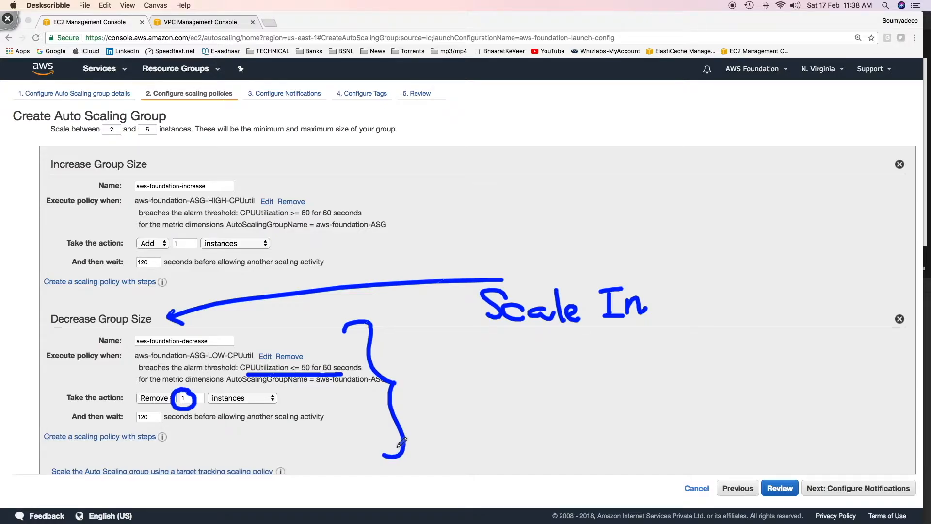
key(Escape)
scroll(778, 403, down, 1)
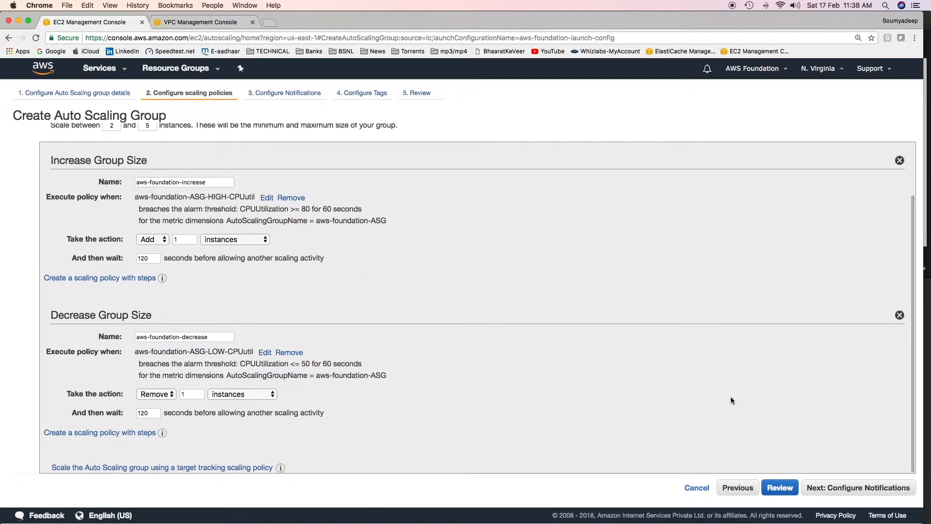
Continue past notifications without adding one and tag the group with key Name and value aws-foundation-Auto-Scaling-Demo
click(867, 488)
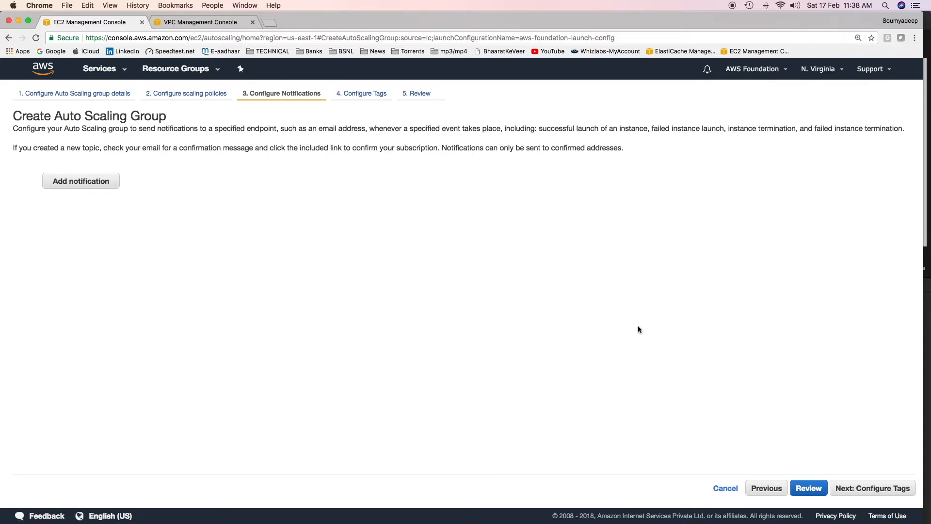
click(883, 489)
text(Name)
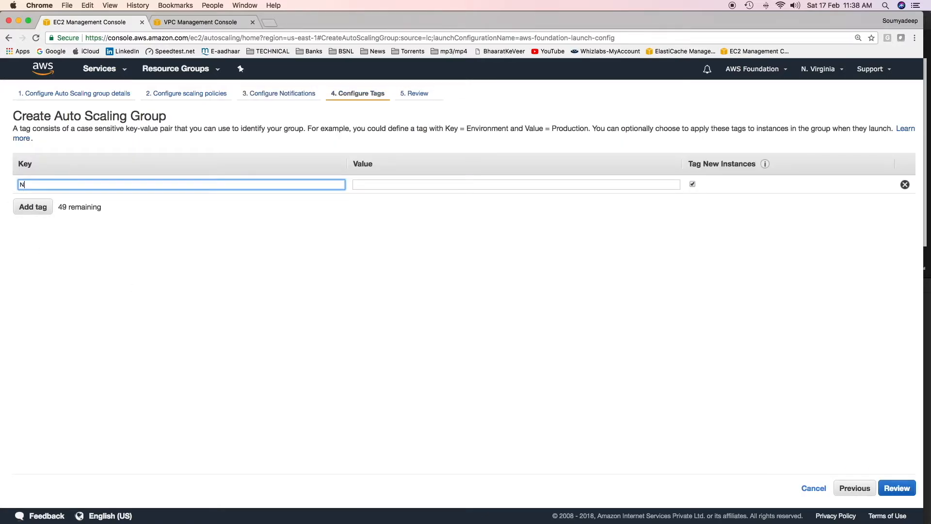
key(Tab)
text(aws-foundation-Auto-Scaling-Demo)
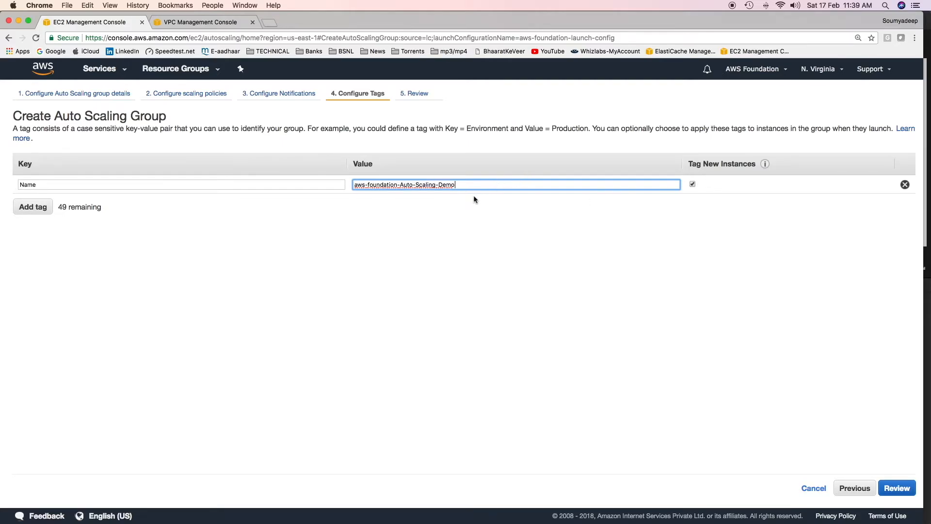
key(super+a)
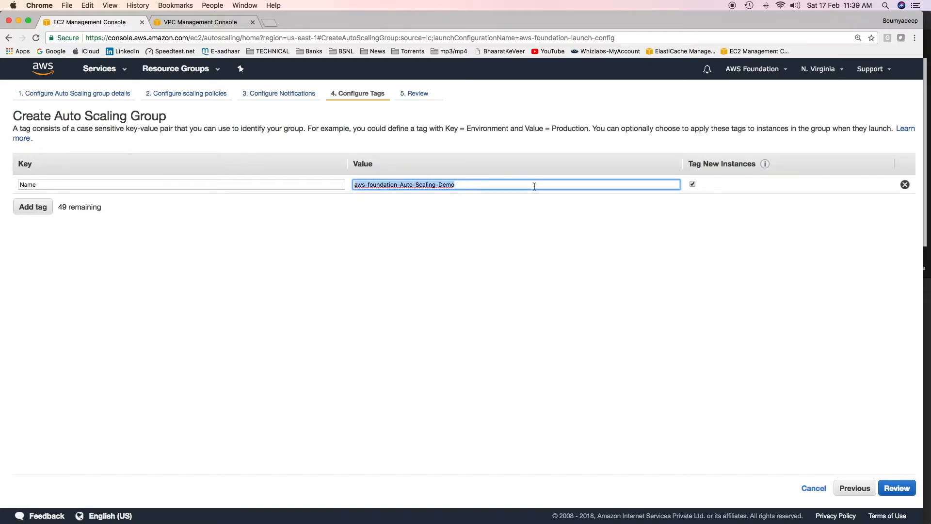
Proceed to the configuration review and create the Auto Scaling group
click(882, 488)
click(877, 490)
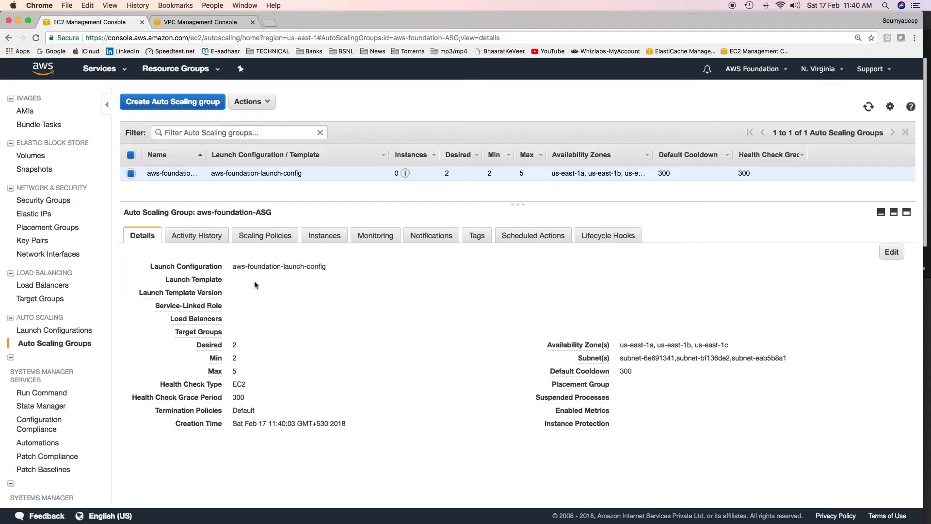
Examine the new group's details, including its availability zones, subnets, health check type and health check grace period
drag(620, 345, 725, 345)
drag(622, 358, 784, 361)
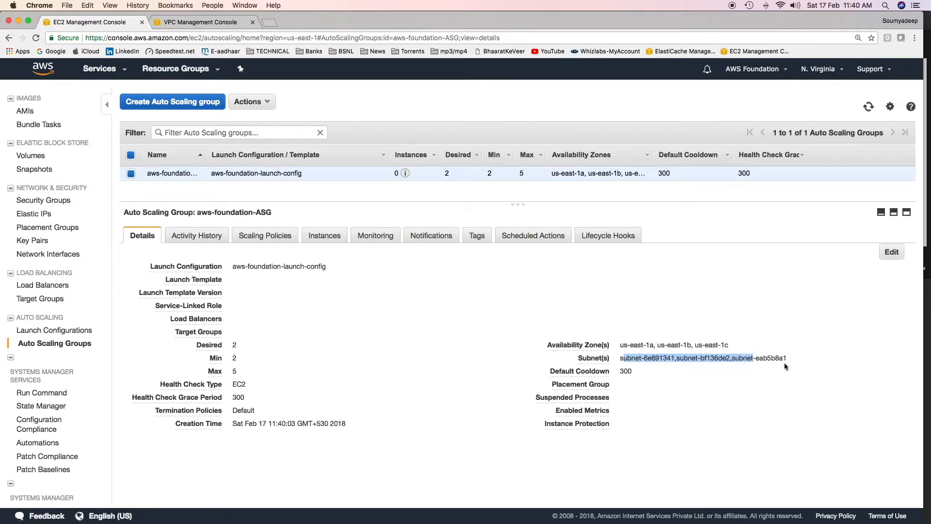
drag(620, 358, 790, 366)
mouse_move(188, 386)
drag(160, 384, 232, 388)
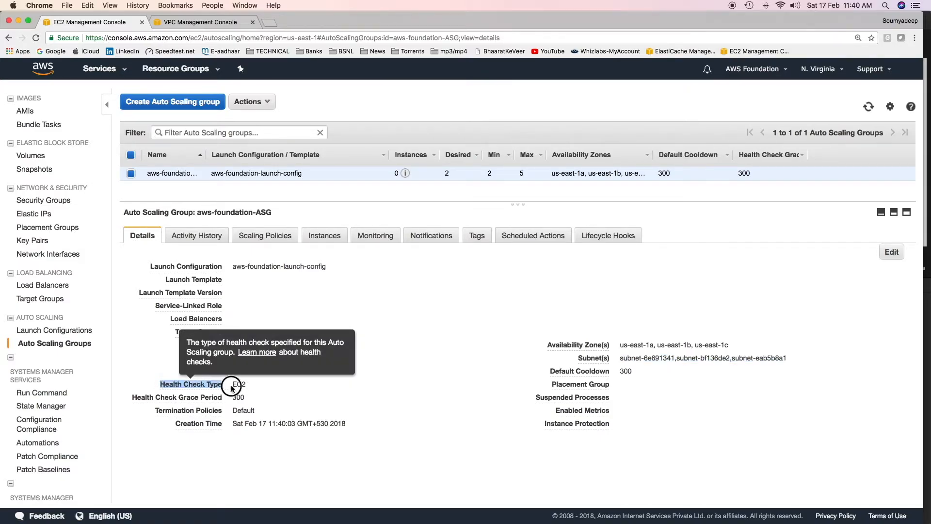
click(332, 402)
double_click(235, 397)
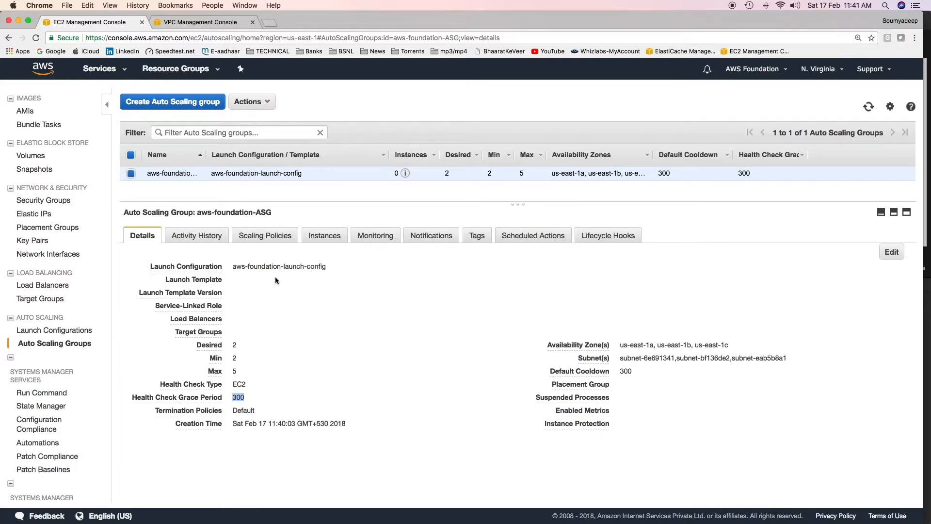
click(394, 304)
mouse_move(197, 269)
Examine the policy type, alarm conditions, actions and wait times of the group's two scaling policies
click(264, 236)
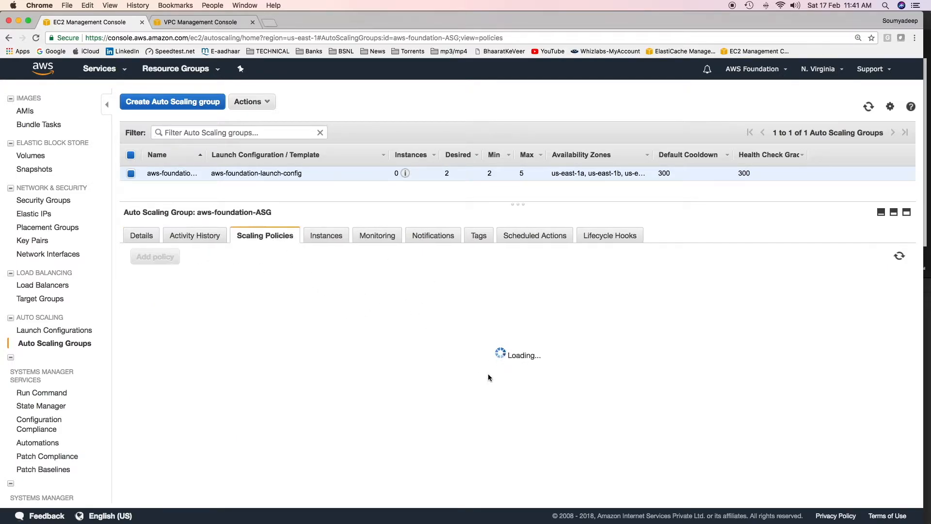
scroll(446, 377, down, 2)
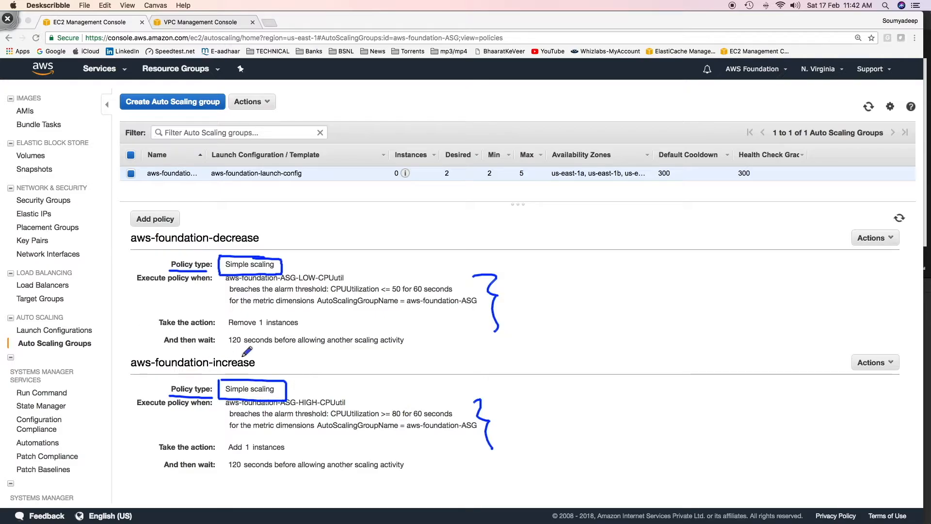
key(Escape)
Inspect the group's activity history, expanding both EC2 instance launch entries to read their descriptions and causes
click(194, 237)
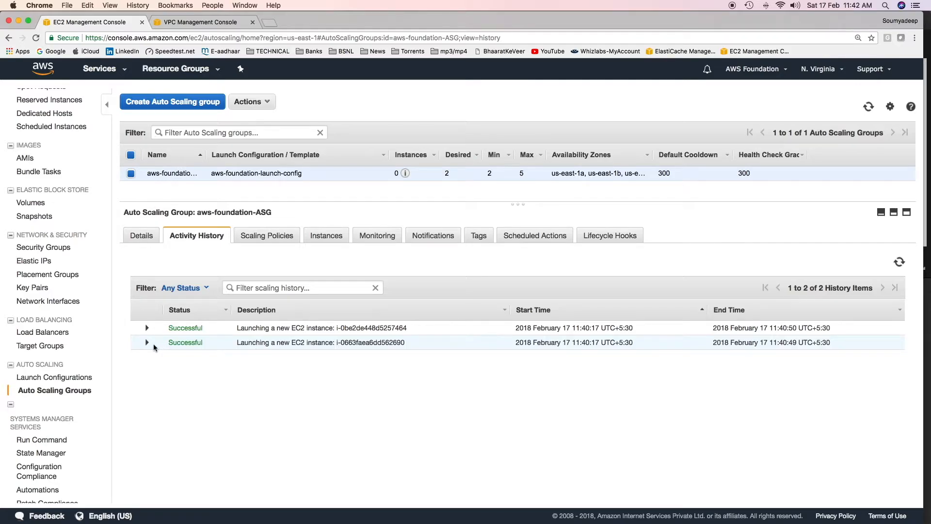
click(604, 343)
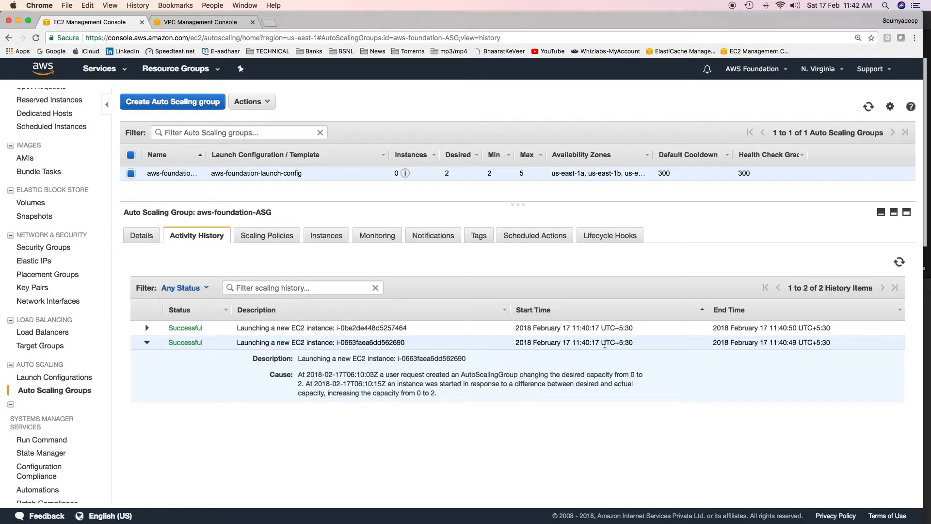
click(606, 328)
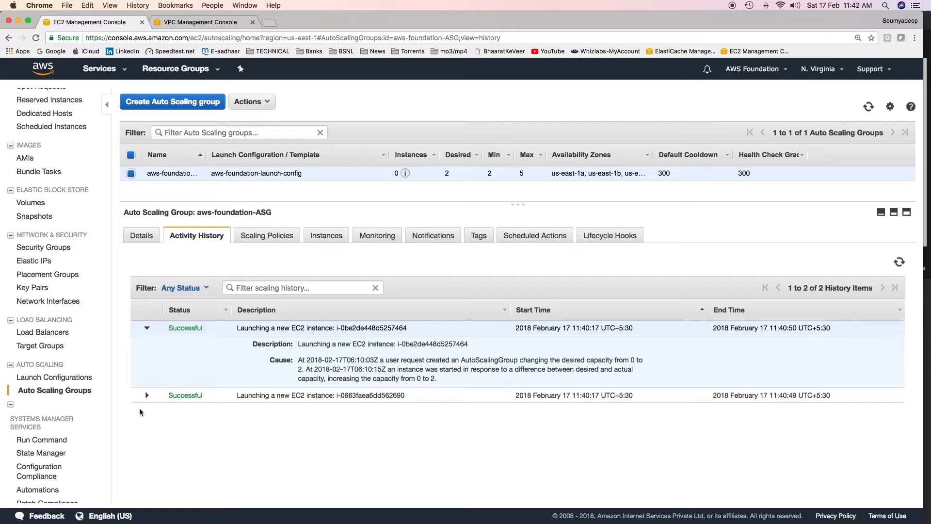
click(146, 395)
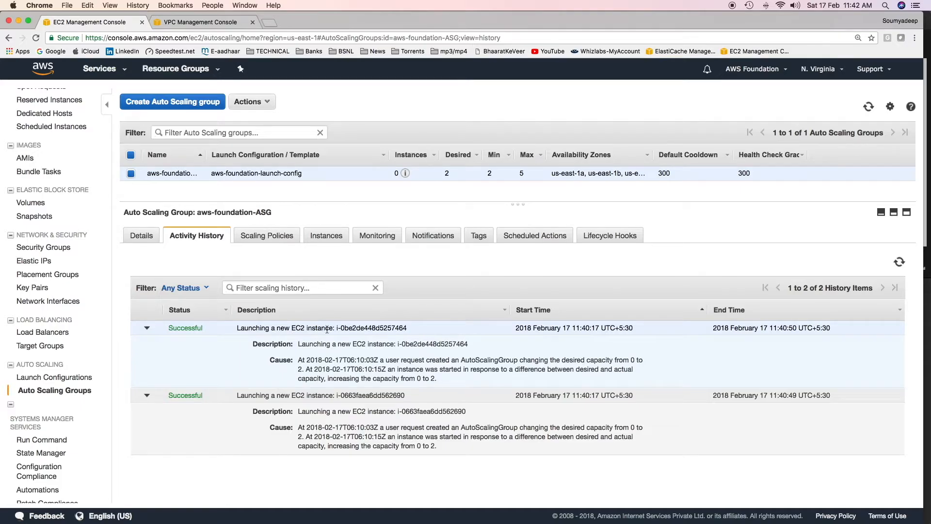
drag(388, 328, 406, 328)
click(390, 395)
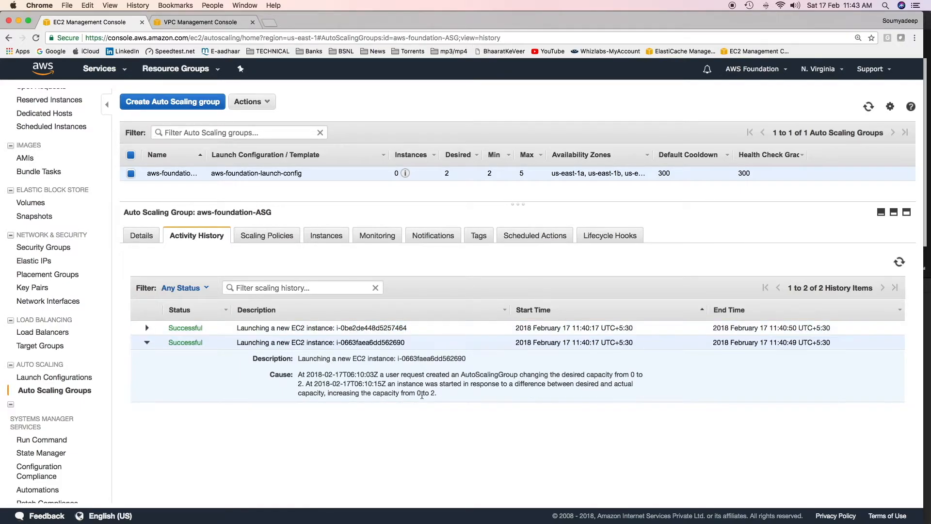
click(147, 327)
drag(269, 360, 407, 378)
click(468, 385)
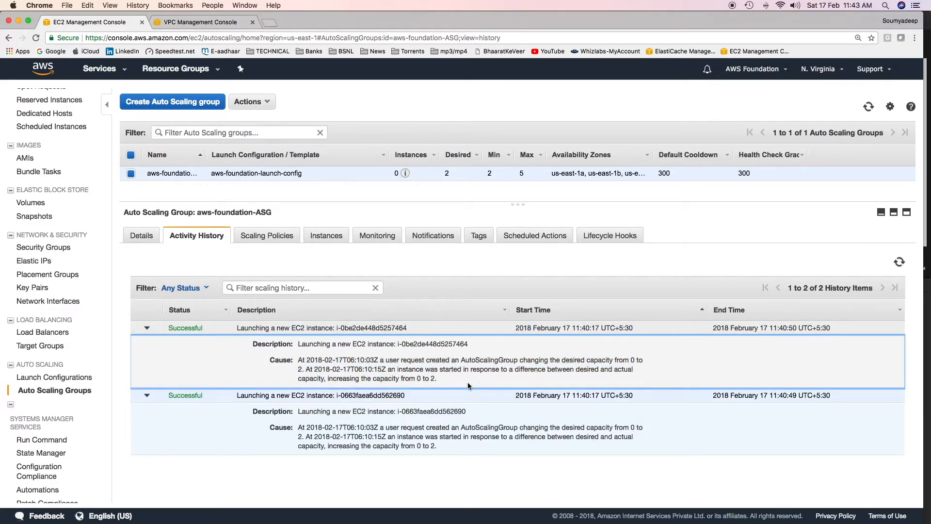
drag(385, 360, 517, 359)
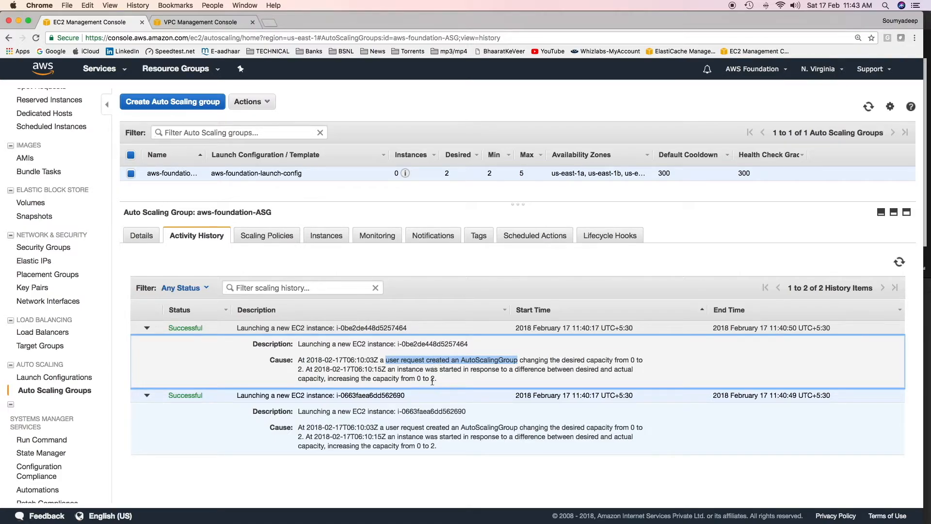
drag(386, 428, 513, 428)
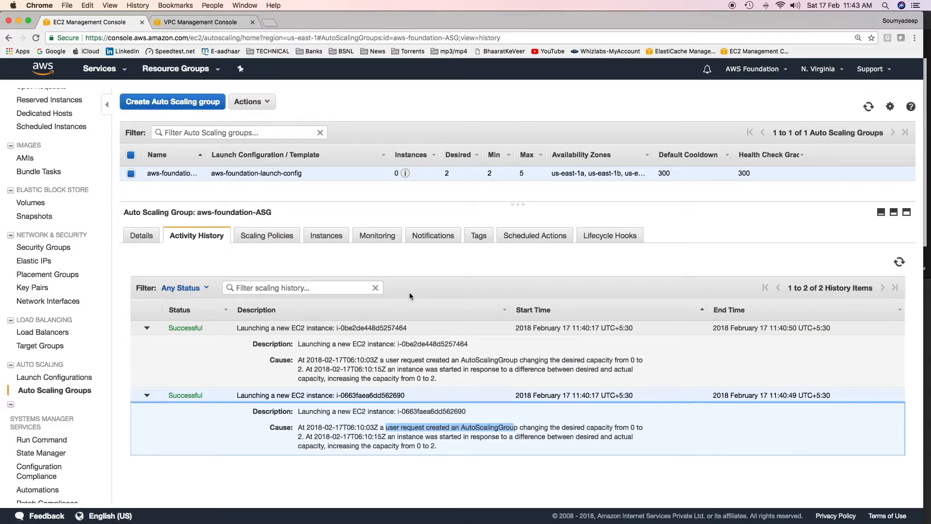
Check the instances launched by the group and look up both aws-foundation-Auto-Scaling-Demo instances in the EC2 instances list
click(333, 237)
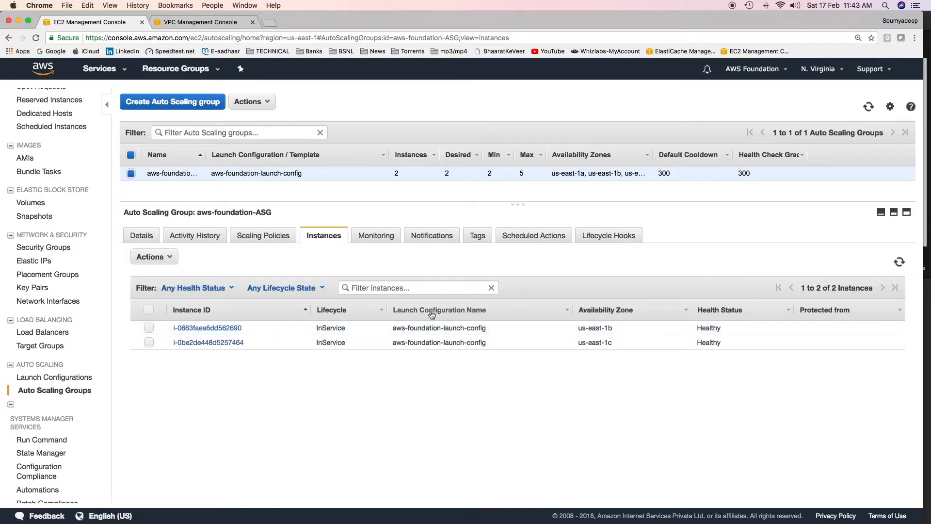
scroll(99, 222, up, 3)
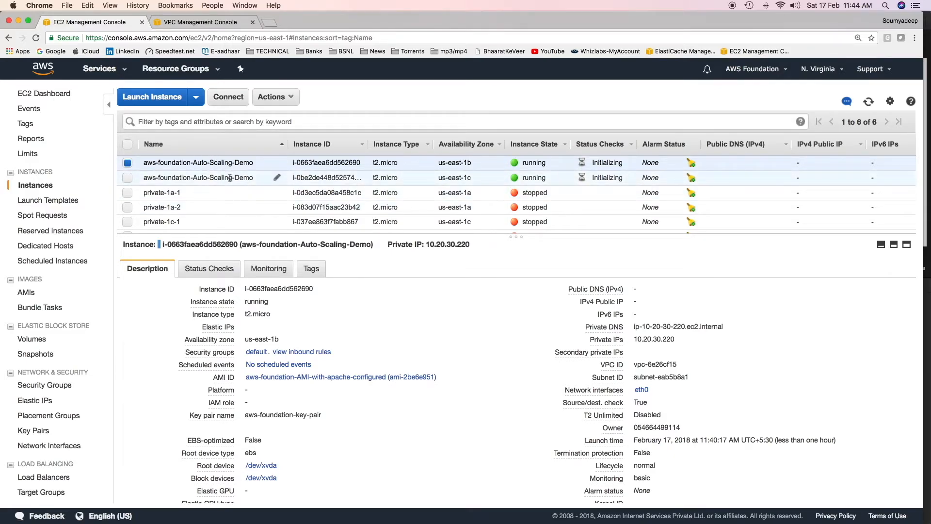
drag(149, 181, 257, 180)
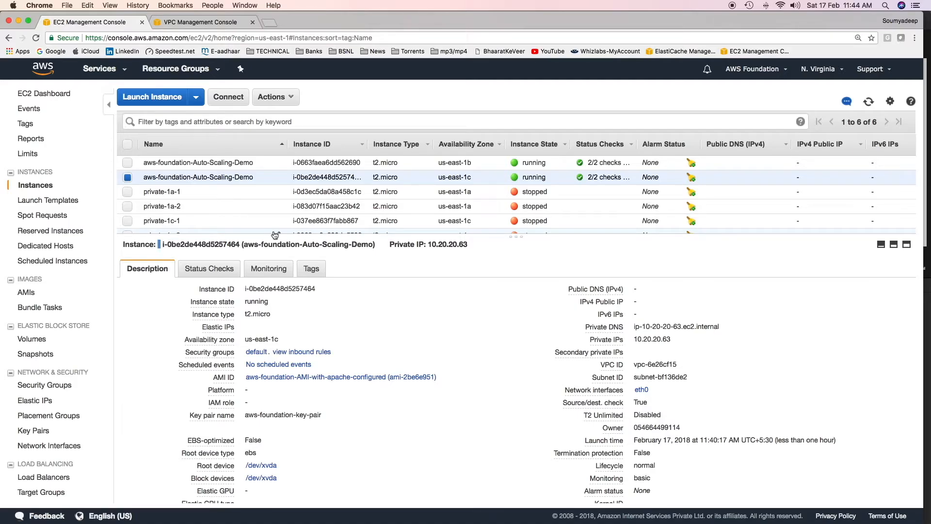
click(297, 168)
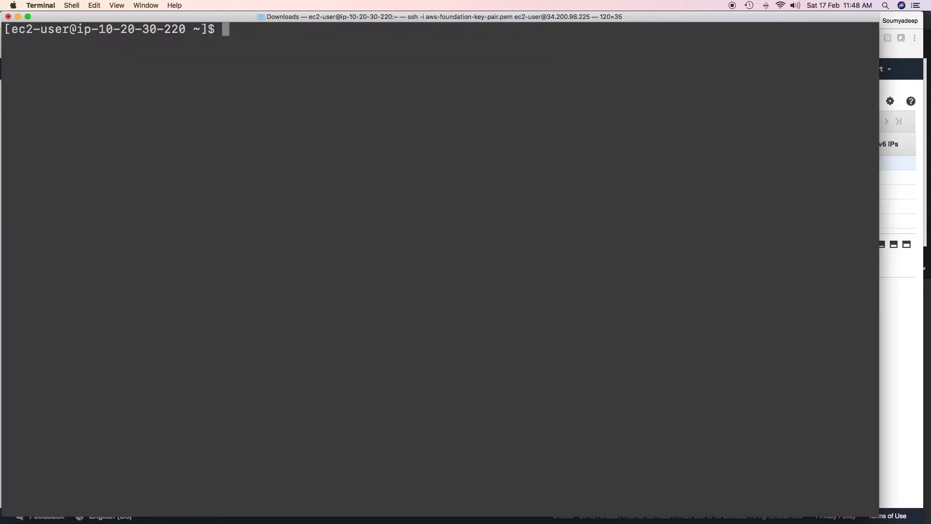
In the Terminal SSH session, install the stress package with "sudo yum install -y stress" and clear the screen
text(sudo yum install )
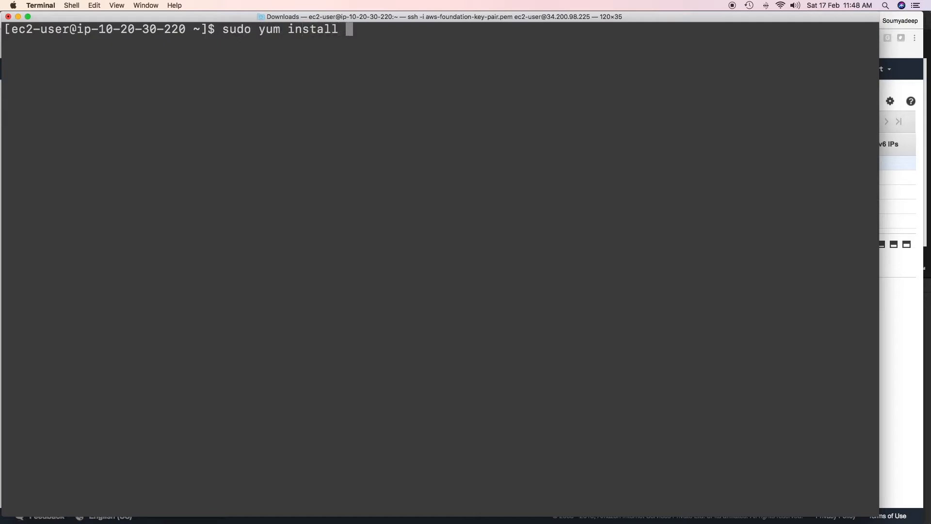
text(-y stress)
key(Return)
text(clear)
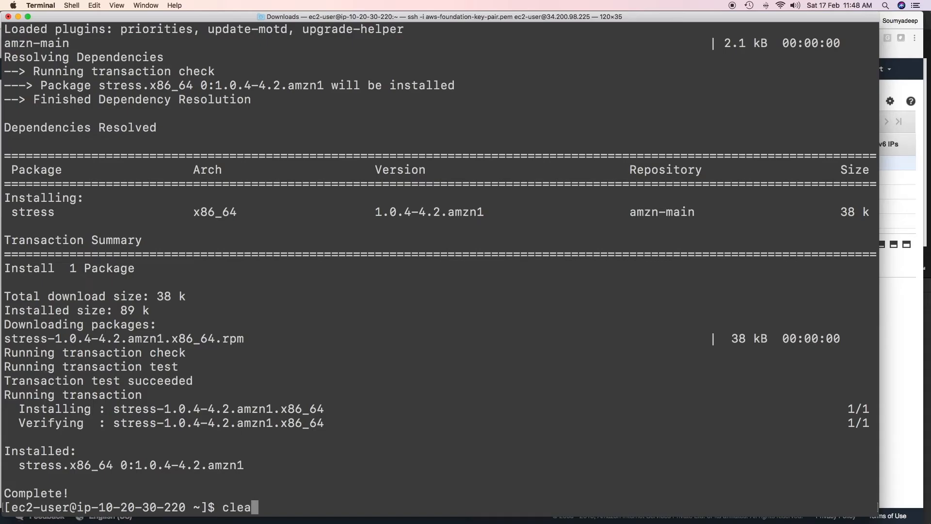
key(Return)
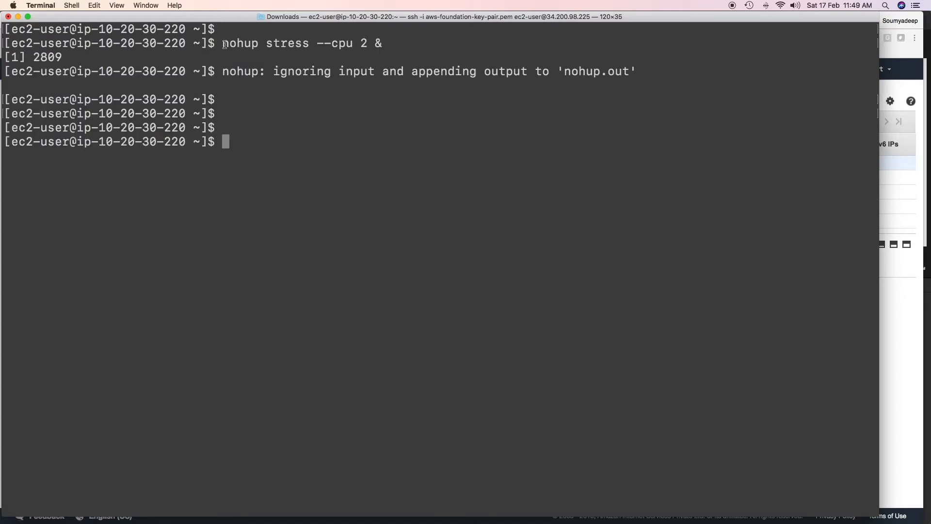
With "nohup stress --cpu 2 &" running on the first instance, run "vmstat 3" and examine the user CPU column
drag(222, 43, 381, 43)
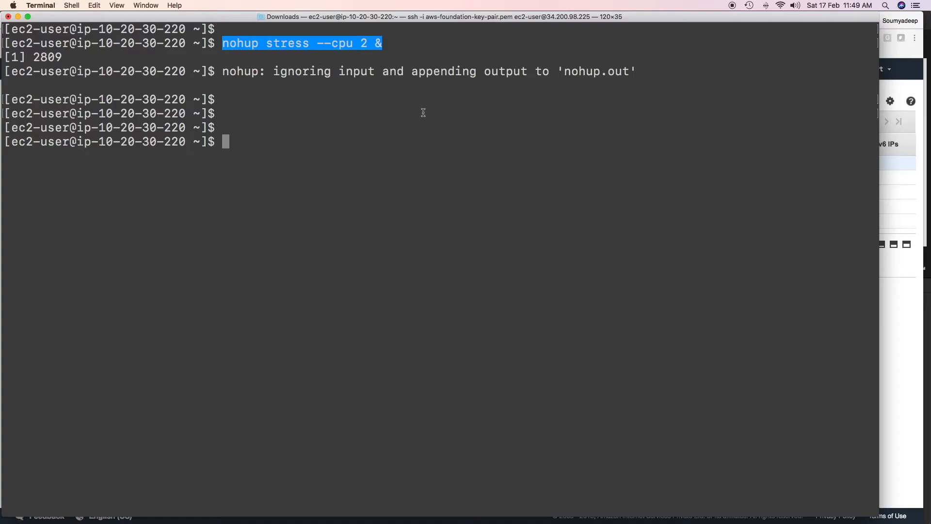
text(vmstat )
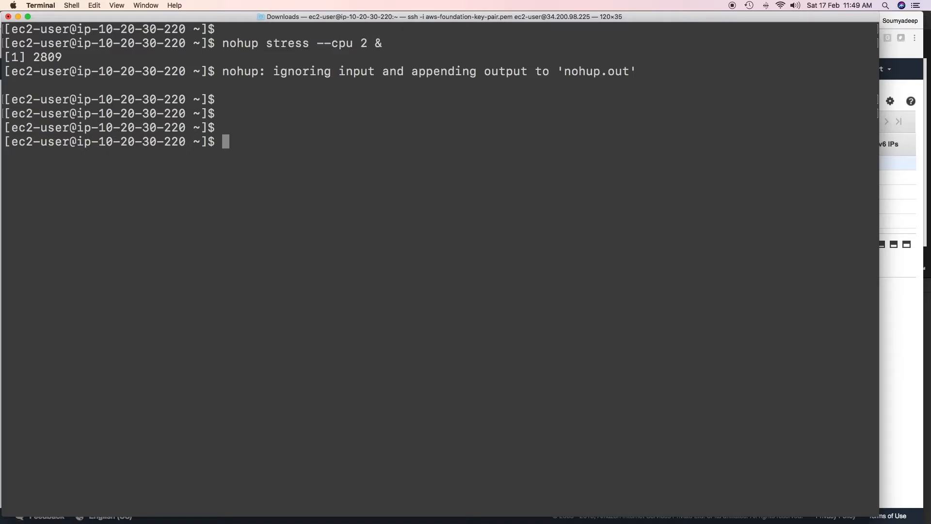
text(3)
key(Return)
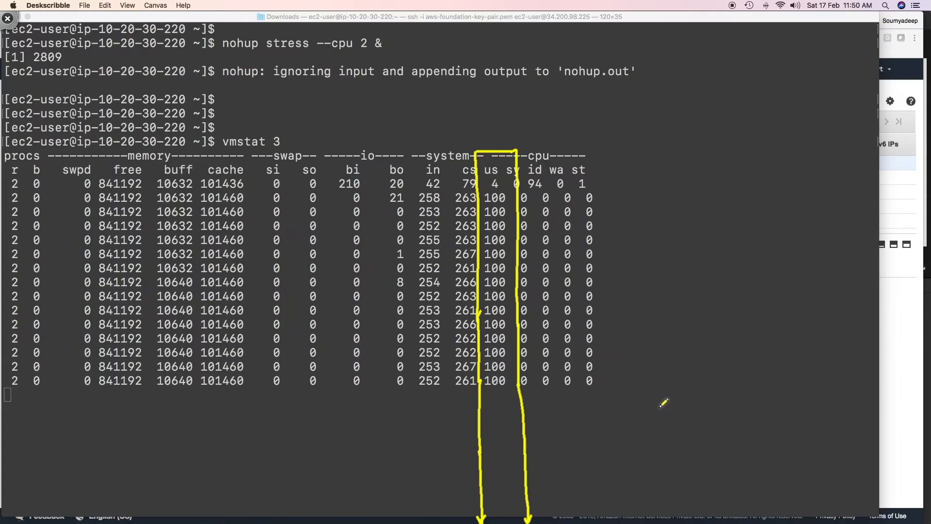
mouse_move(280, 130)
mouse_down()
mouse_move(216, 141)
mouse_move(272, 159)
mouse_move(282, 132)
mouse_up()
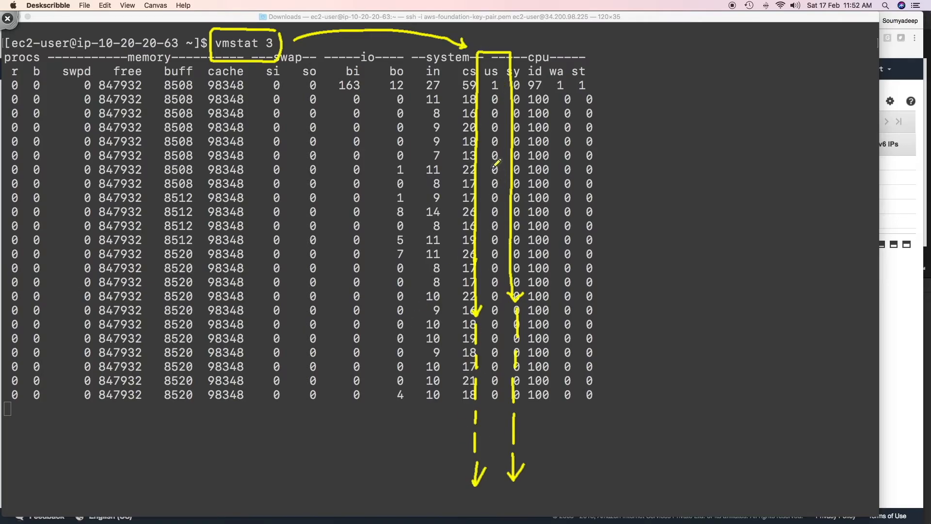
Check the second instance's idle CPU with "vmstat 3", start "nohup stress --cpu 2 &" on it, and monitor the load with "vmstat 6"
mouse_move(549, 61)
mouse_down()
mouse_move(521, 85)
mouse_move(551, 56)
mouse_up()
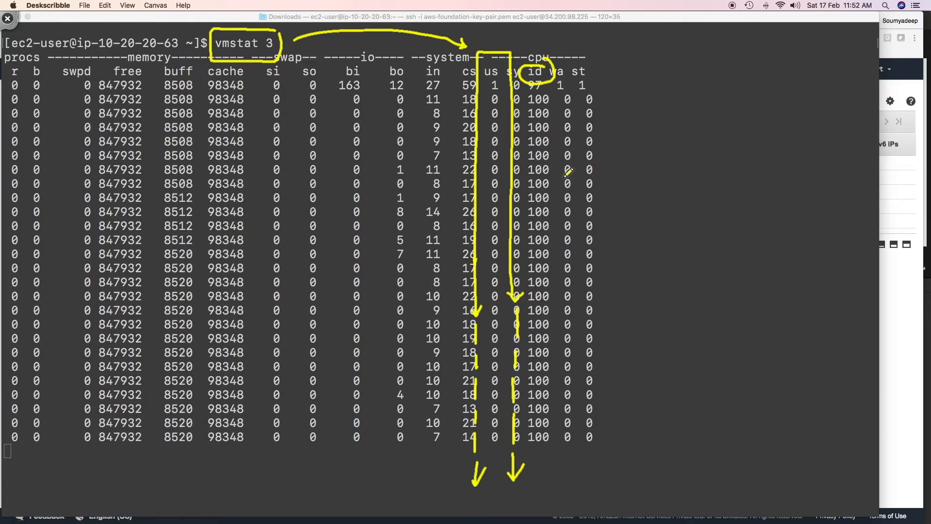
key(Escape)
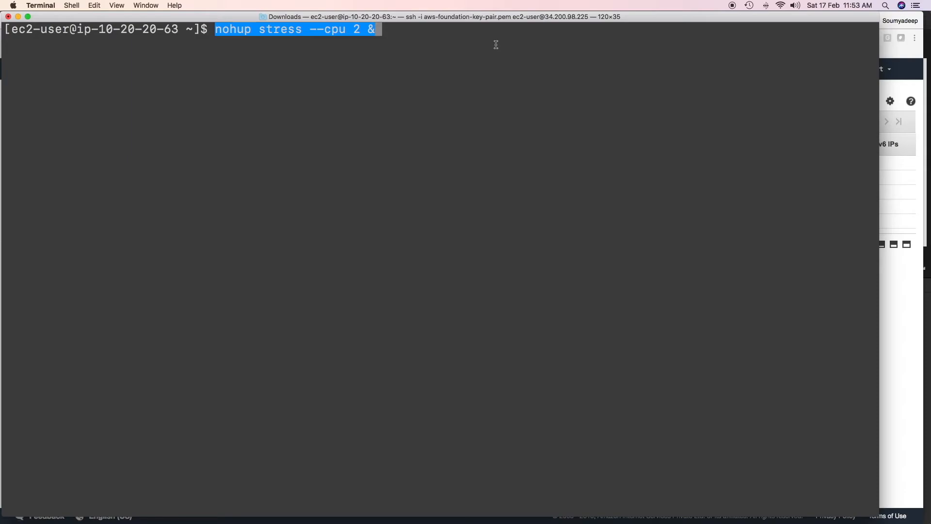
key(Return)
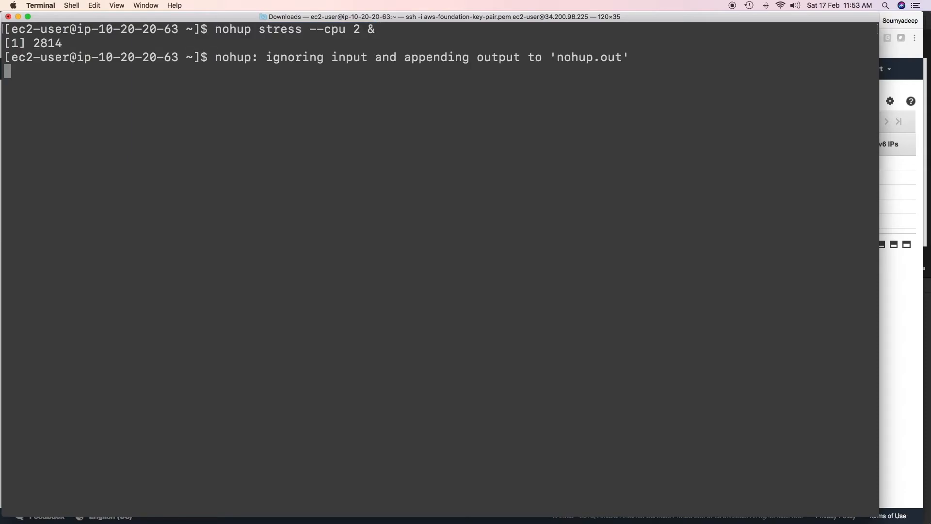
key(Return)
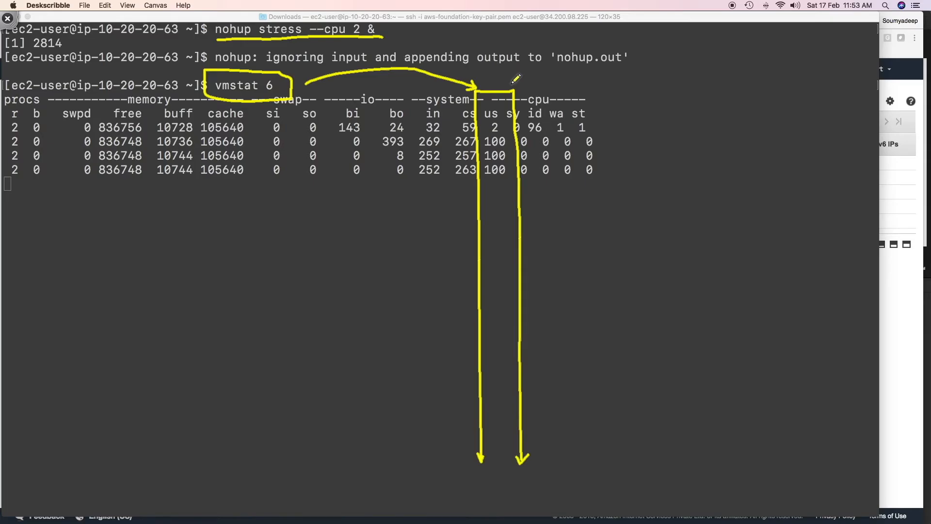
drag(484, 192, 503, 192)
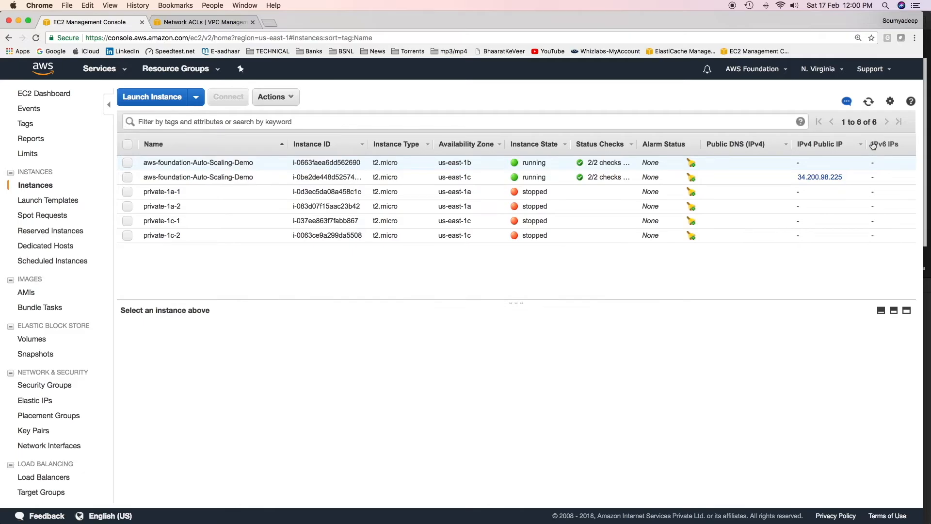
Refresh the EC2 instances list and inspect the instance ID and details of the new aws-foundation-Auto-Scaling-Demo instance in us-east-1a
click(867, 102)
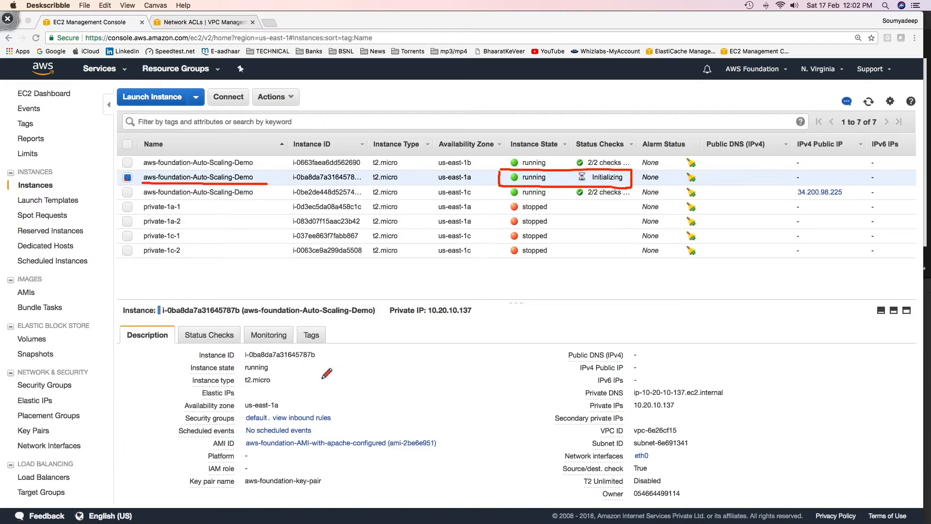
drag(326, 347, 310, 363)
drag(244, 361, 304, 361)
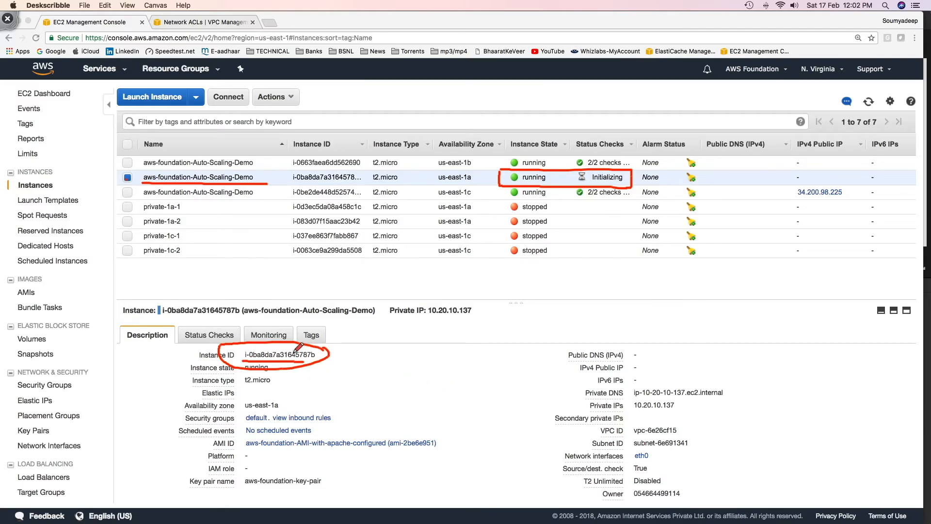
Examine the start time, description and cause of the newest instance launch in the activity history of aws-foundation-ASG
click(60, 423)
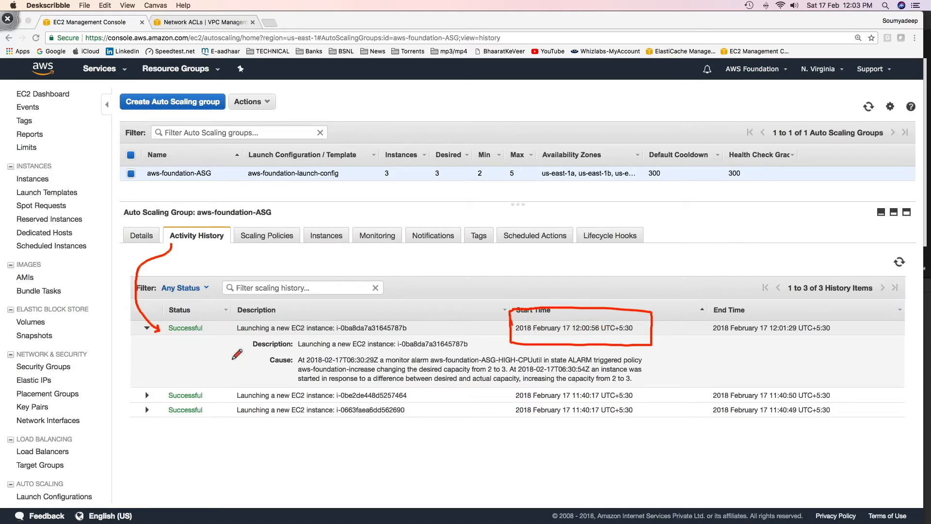
drag(235, 335, 330, 335)
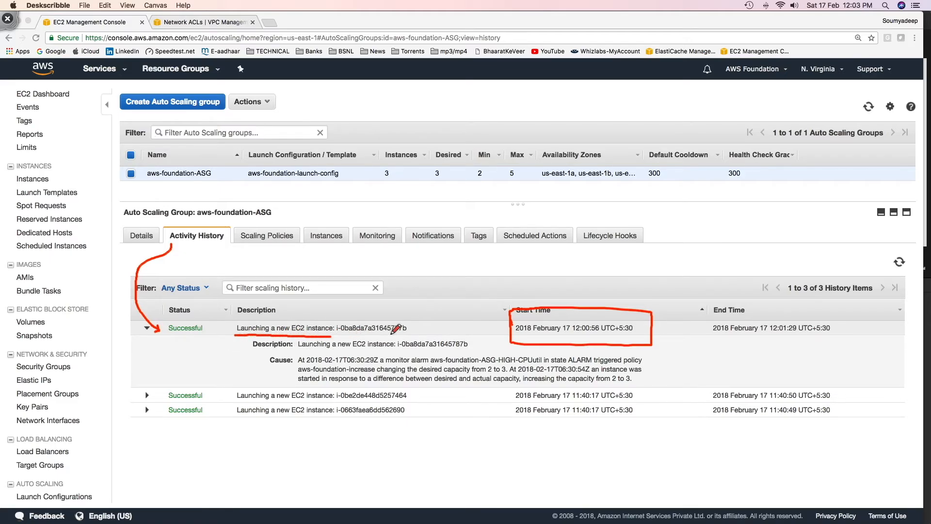
drag(390, 334, 413, 334)
drag(253, 349, 466, 353)
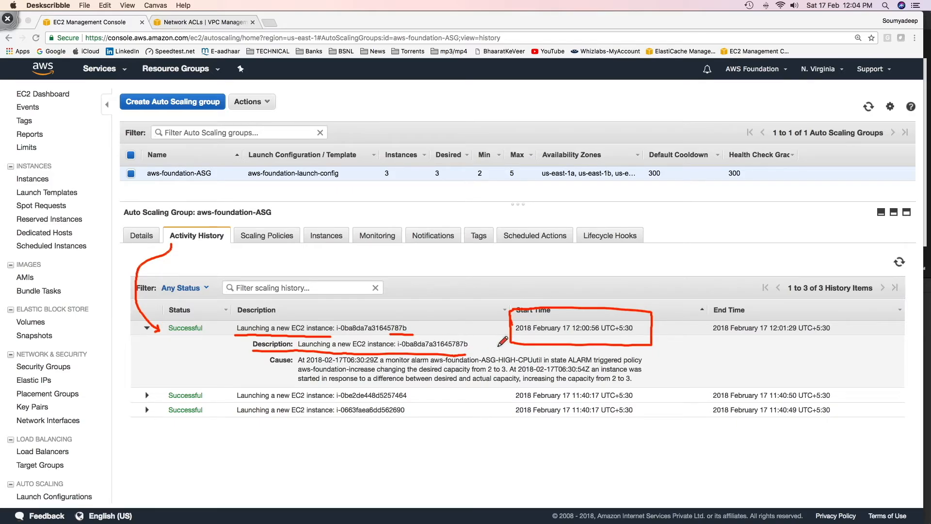
drag(270, 367, 291, 367)
drag(429, 361, 613, 368)
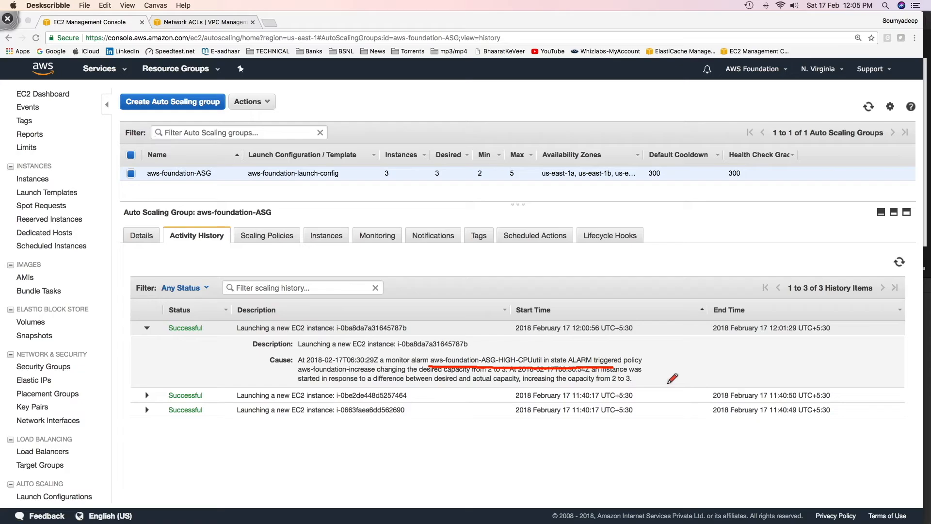
key(Escape)
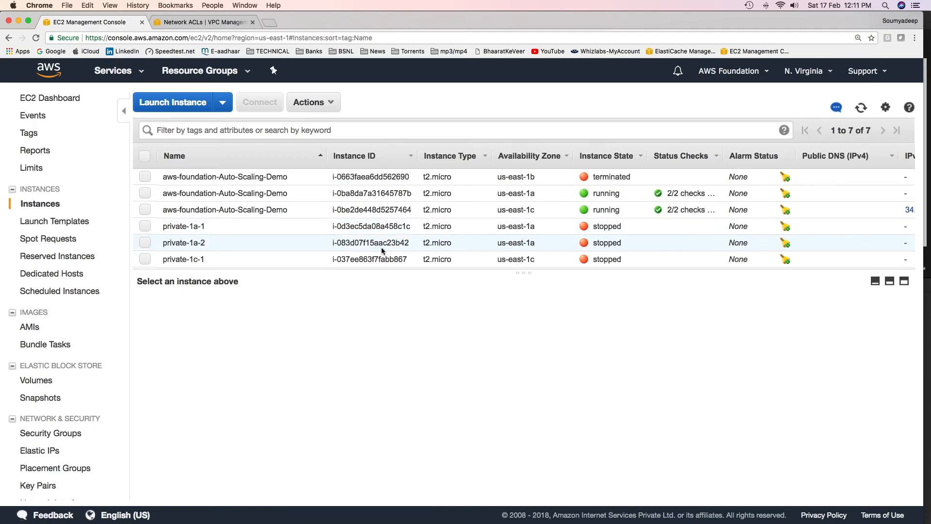
Terminate the running aws-foundation-Auto-Scaling-Demo instance in us-east-1a and check its replacement in the group's activity history and instance list
scroll(111, 311, down, 3)
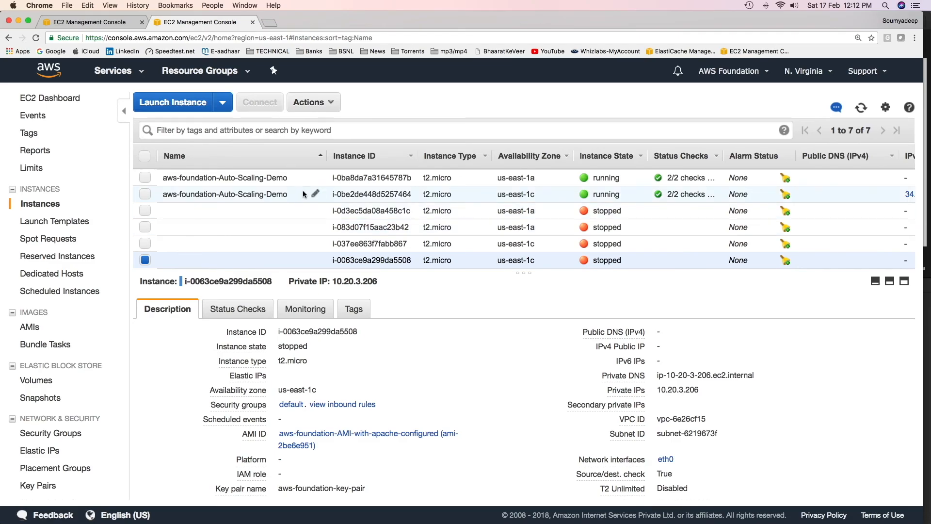
click(145, 193)
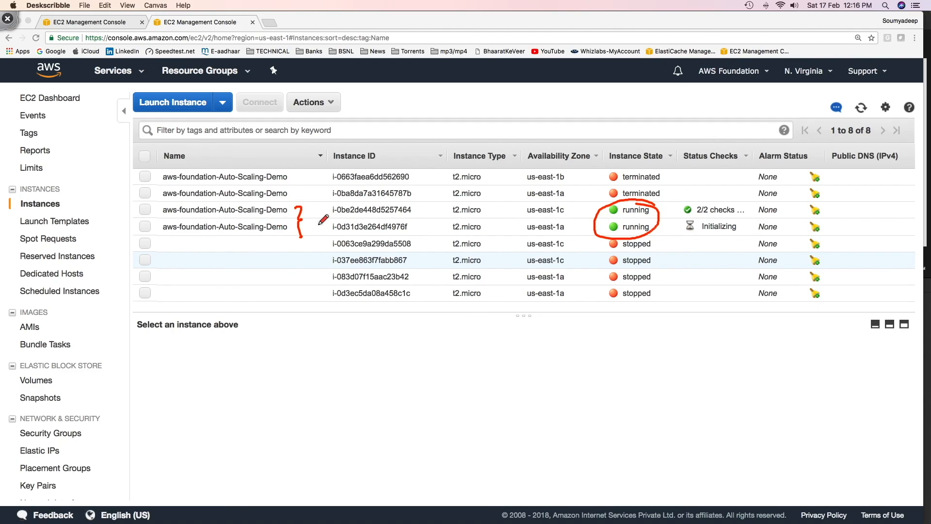
mouse_move(390, 214)
mouse_down()
mouse_move(420, 214)
mouse_move(417, 233)
mouse_up()
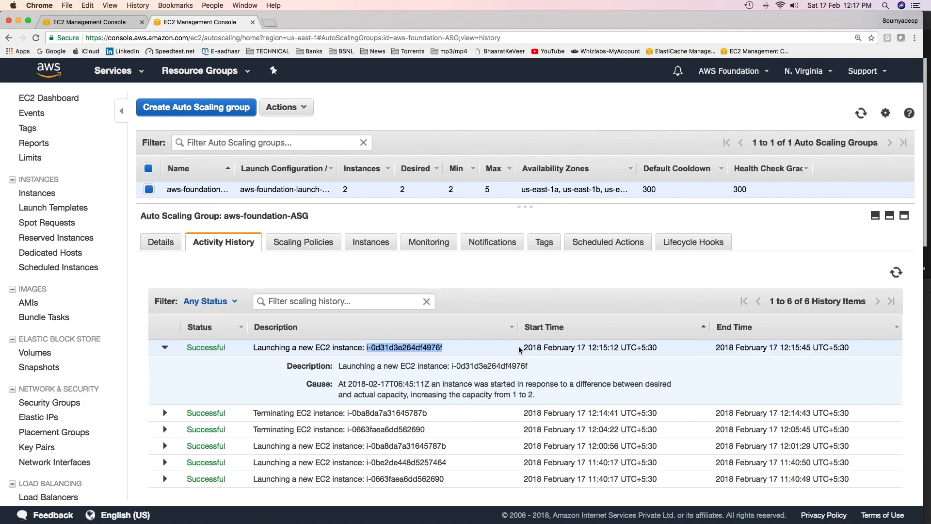
click(372, 242)
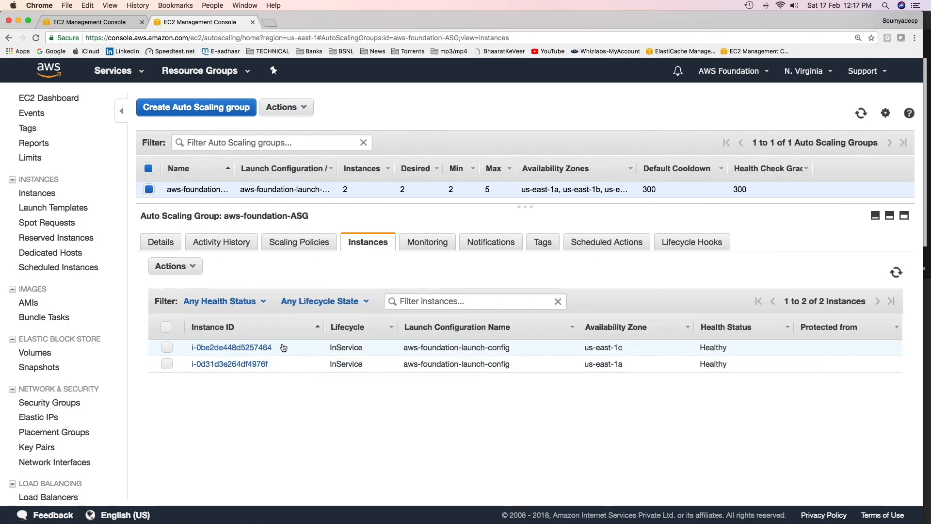